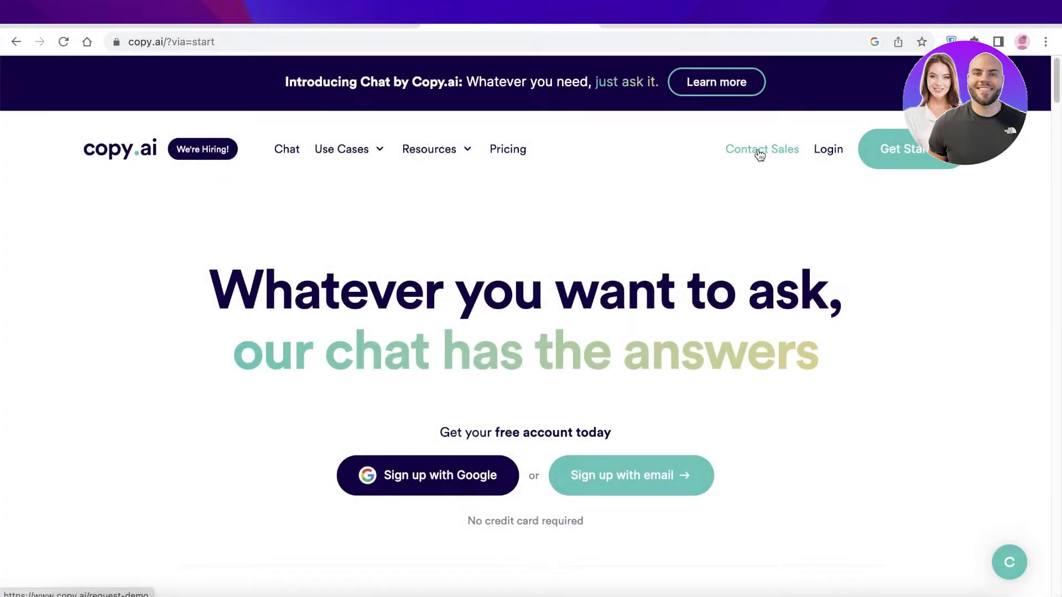
# Browse the Copy.ai homepage and its plans and pricing page.
pyautogui.scroll(-1, 732, 171)
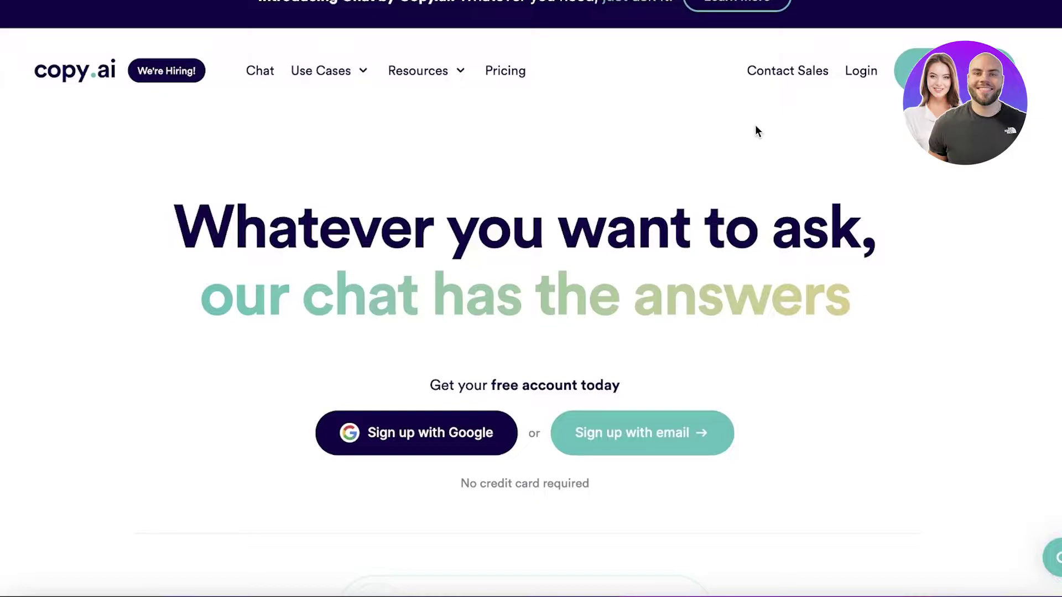
pyautogui.scroll(-8, 702, 188)
pyautogui.scroll(10, 704, 189)
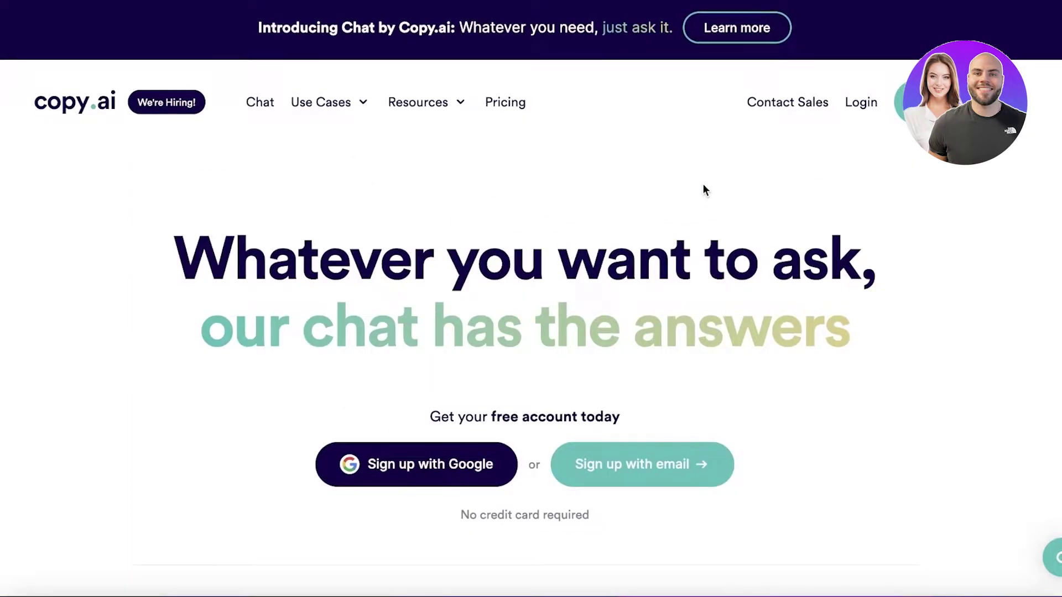
pyautogui.click(497, 107)
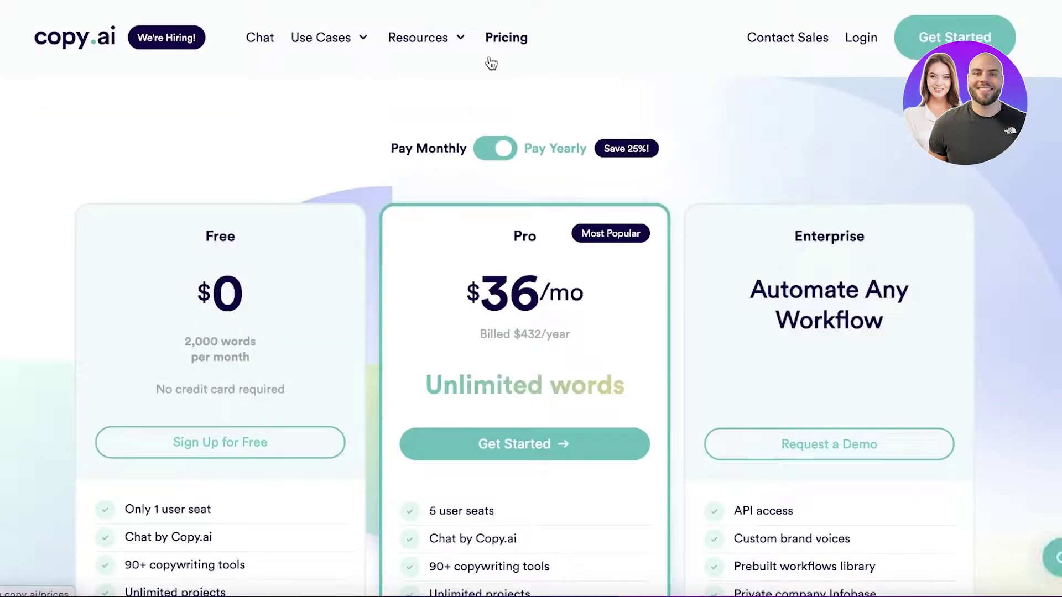
pyautogui.scroll(-4, 95, 244)
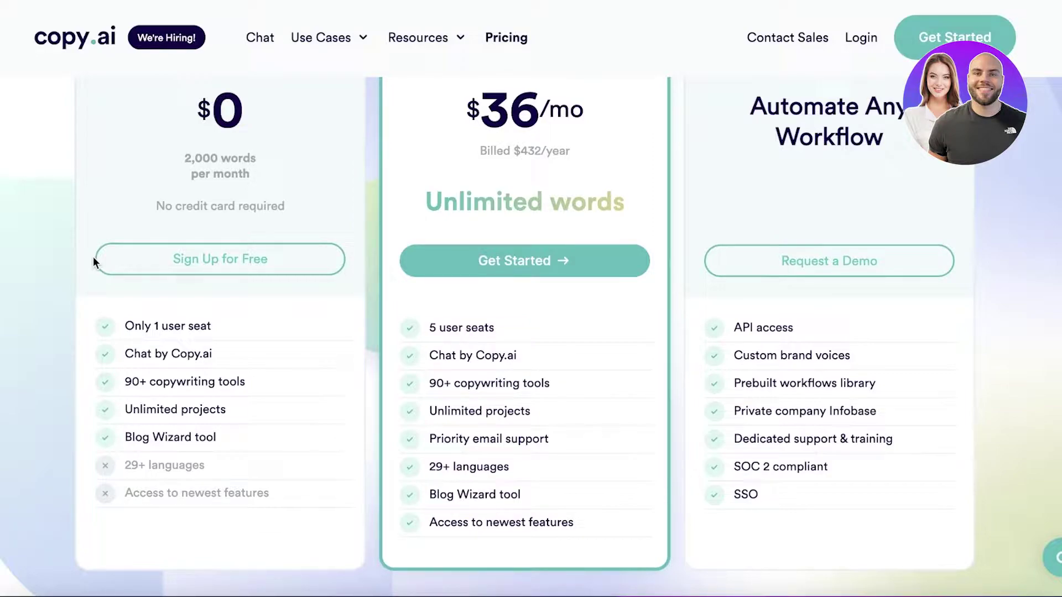
pyautogui.scroll(3, 93, 257)
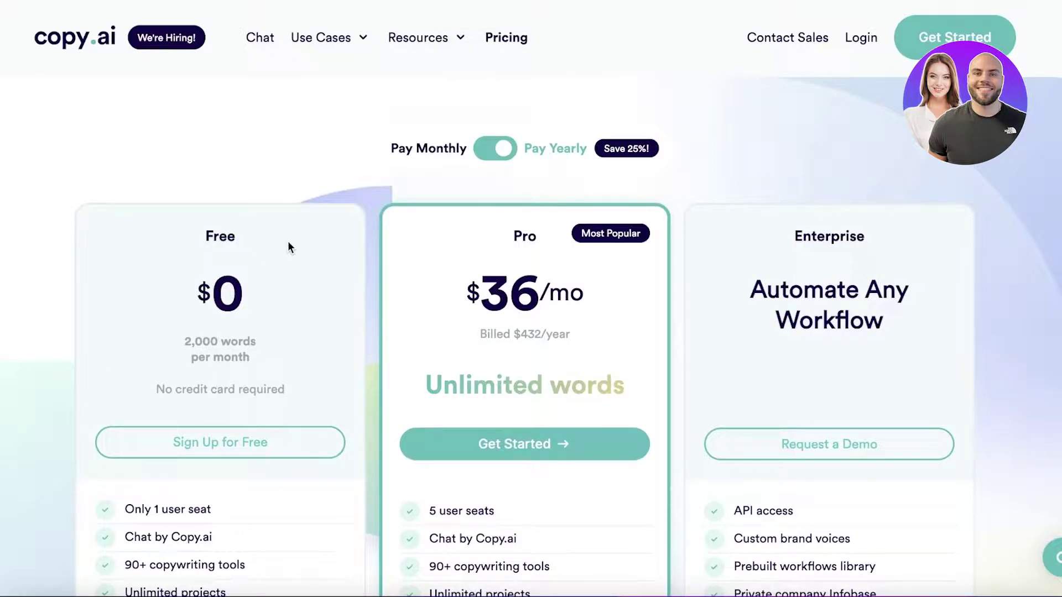
pyautogui.scroll(-2, 370, 256)
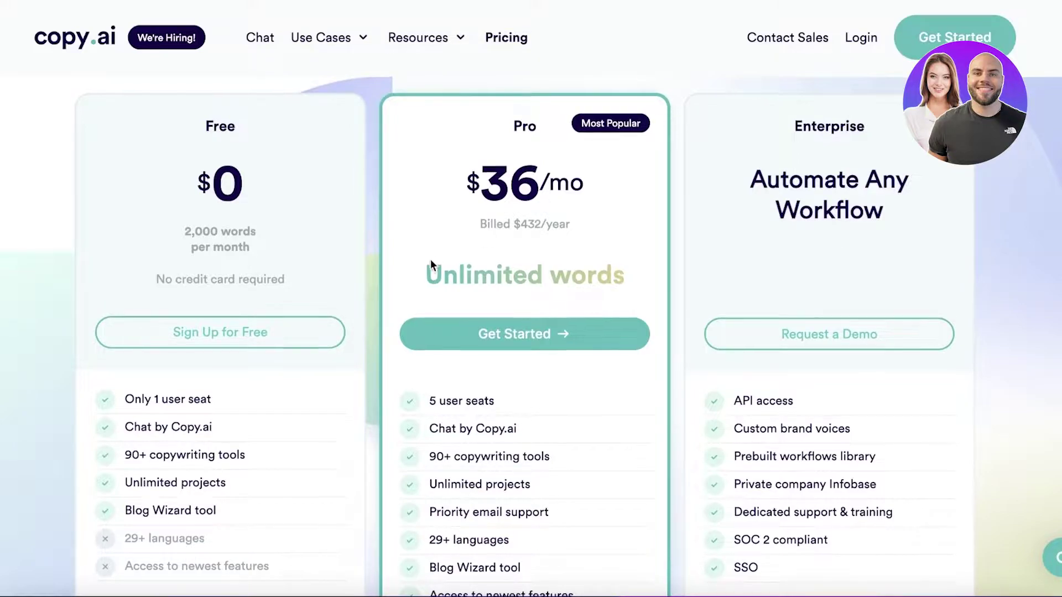
pyautogui.scroll(-5, 431, 255)
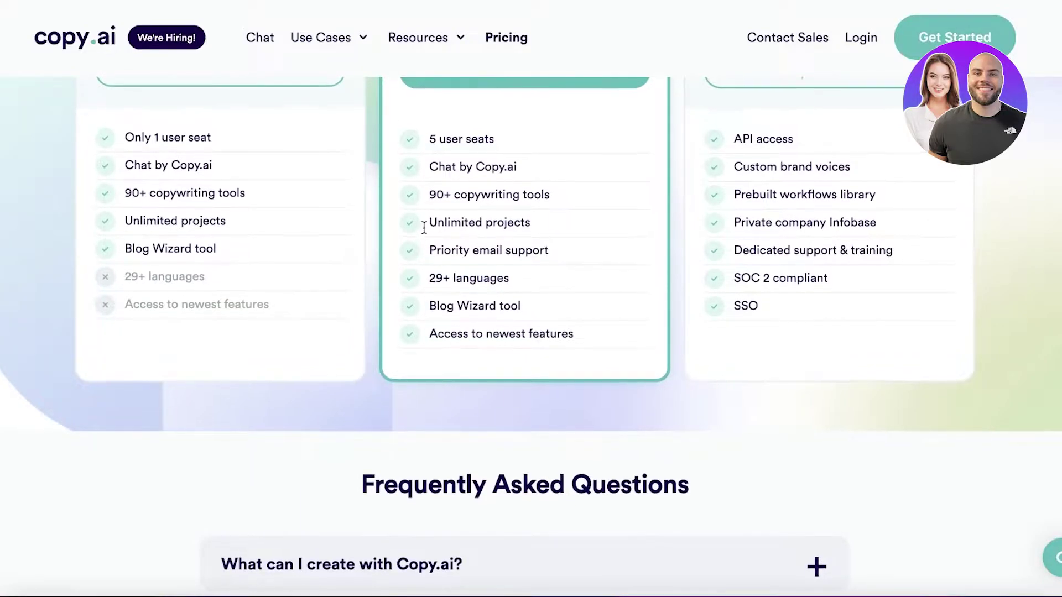
pyautogui.scroll(7, 419, 202)
# Return to the homepage and sign up for Copy.ai with a Google account.
pyautogui.click(116, 37)
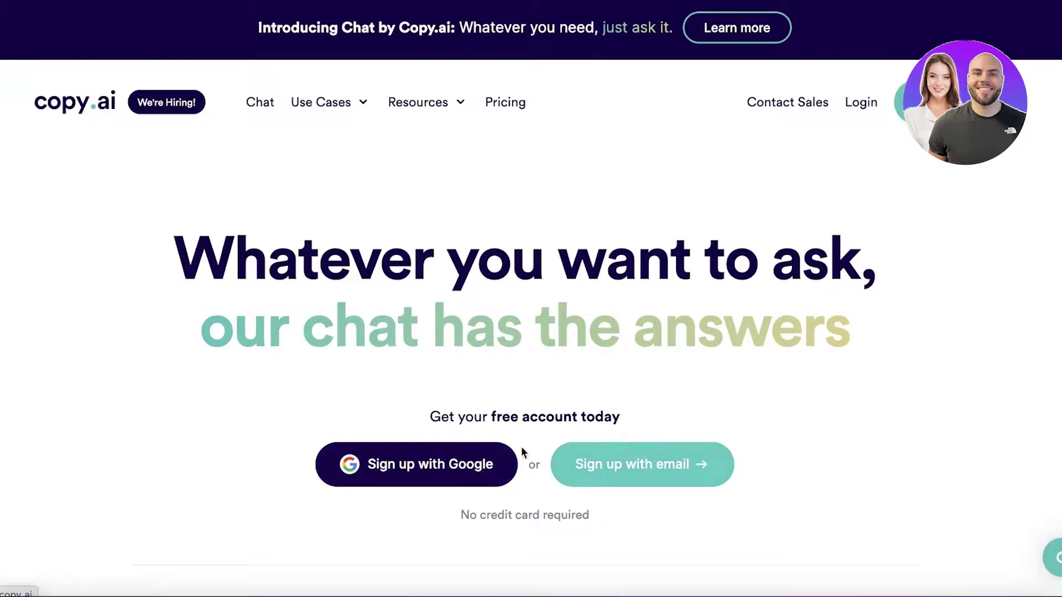
pyautogui.click(430, 464)
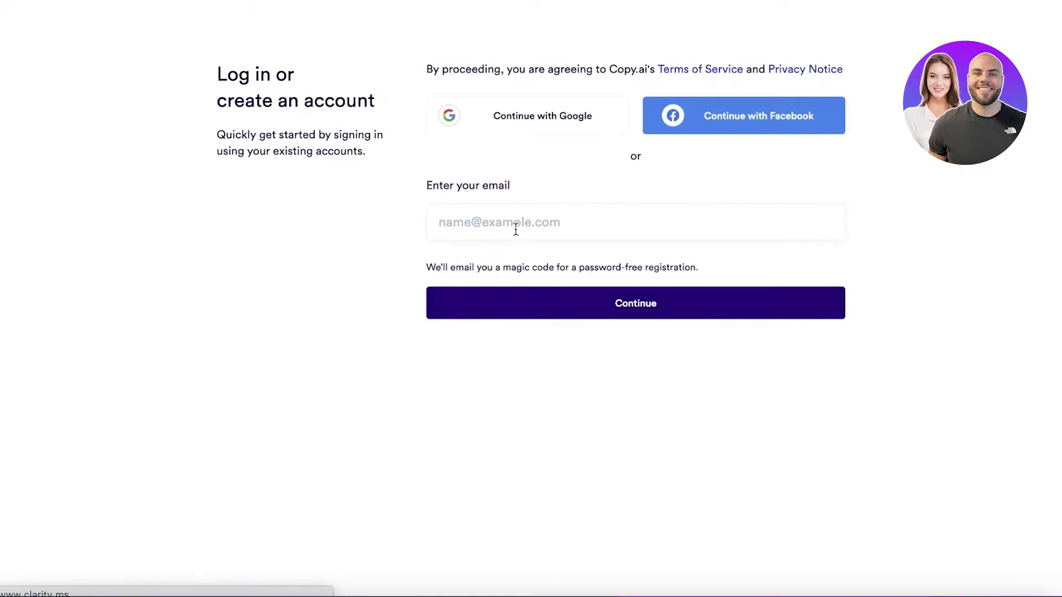
pyautogui.click(564, 128)
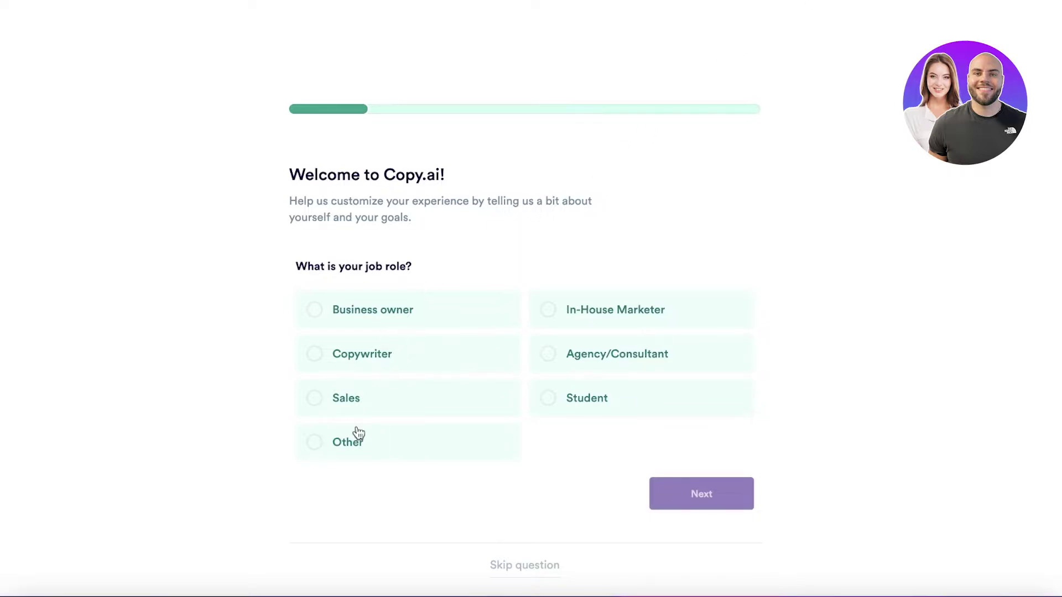
# Answer onboarding as a Business owner, skip four questions, and pick Google as the referral source.
pyautogui.click(373, 310)
pyautogui.click(679, 510)
pyautogui.click(505, 569)
pyautogui.click(532, 435)
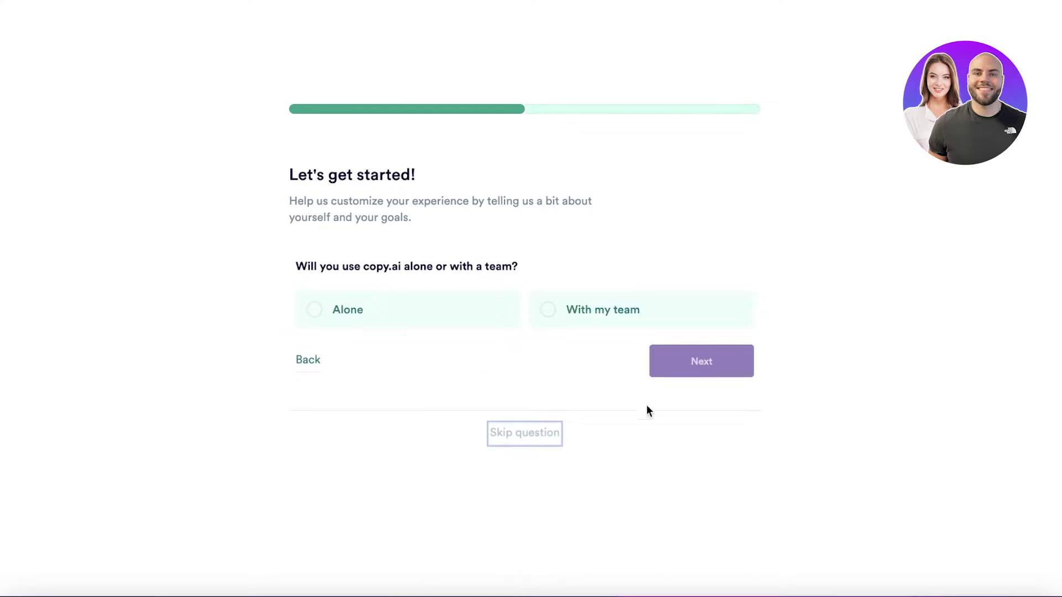
pyautogui.click(523, 522)
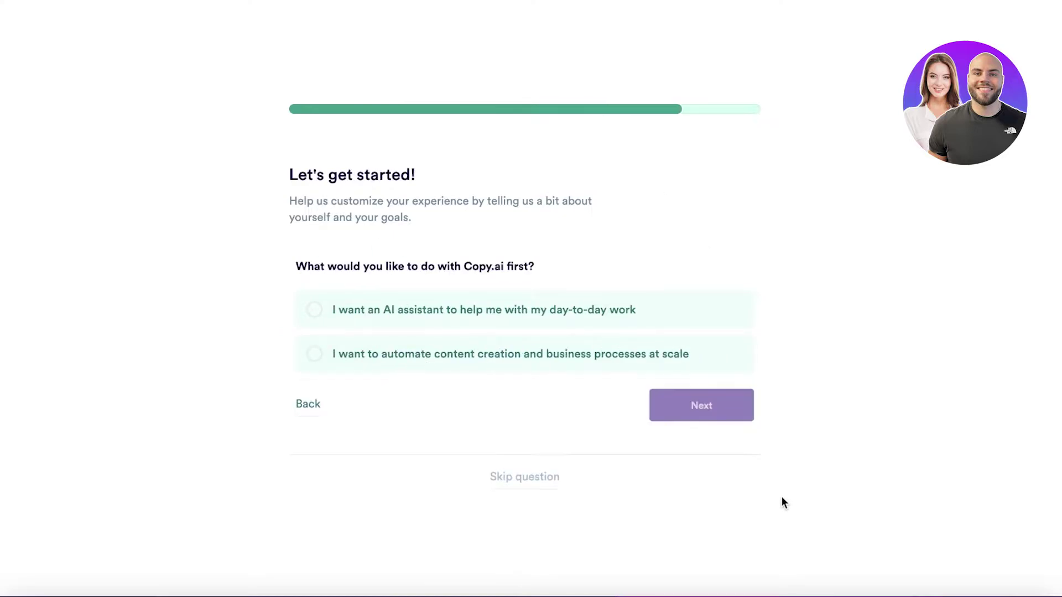
pyautogui.click(540, 479)
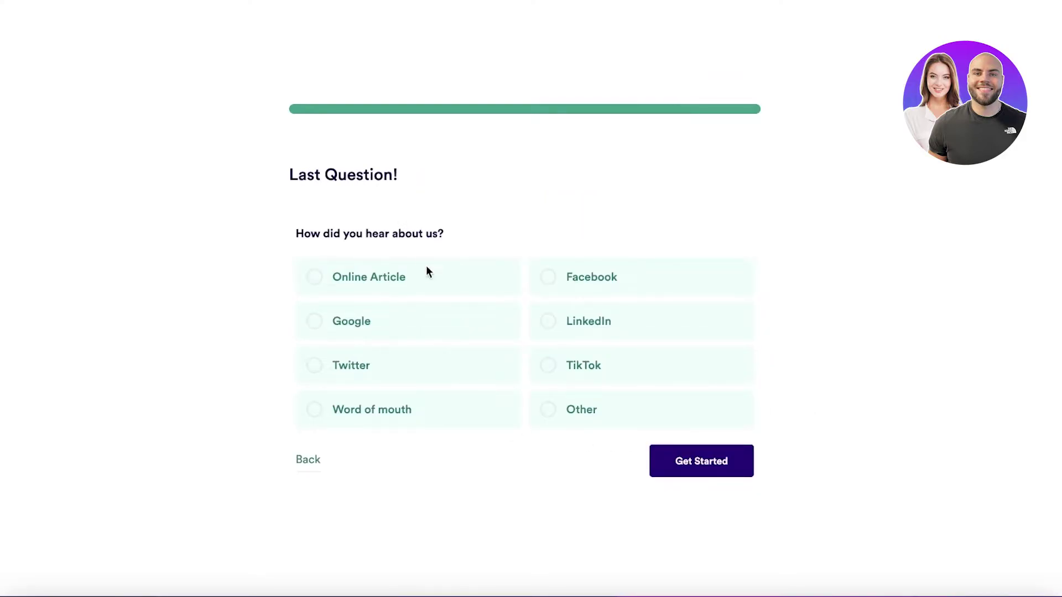
pyautogui.click(368, 338)
pyautogui.click(723, 476)
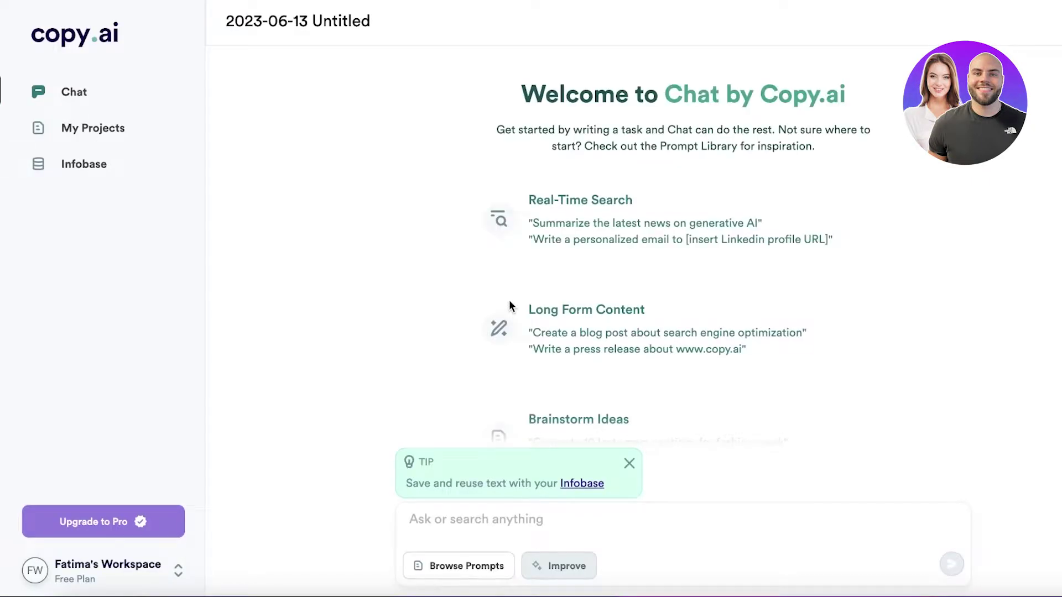
# Dismiss the Infobase tip and view My Projects, which lists '2023-06-13 Untitled'.
pyautogui.click(628, 463)
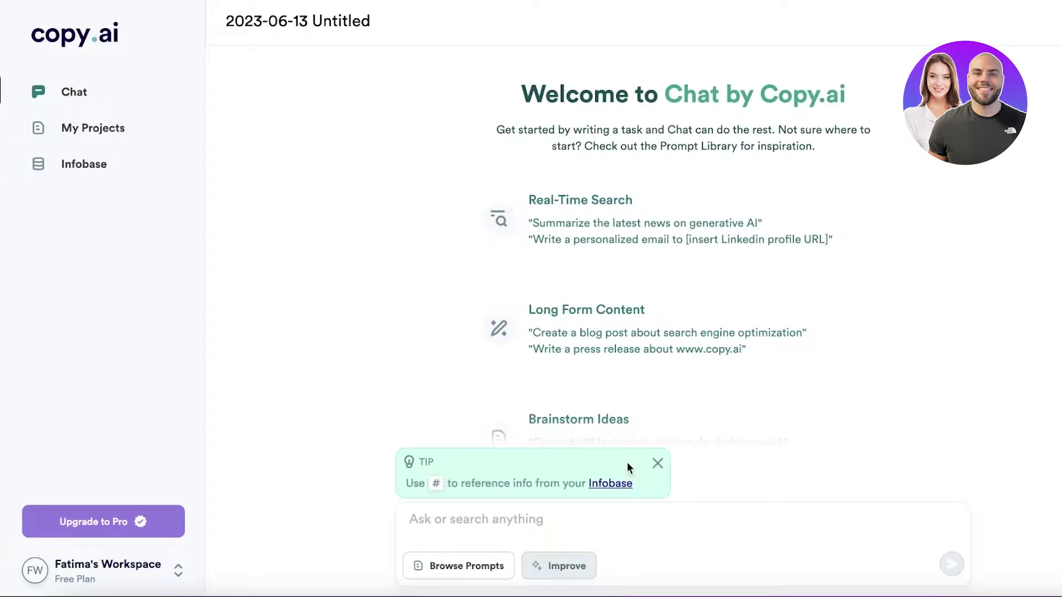
pyautogui.click(656, 463)
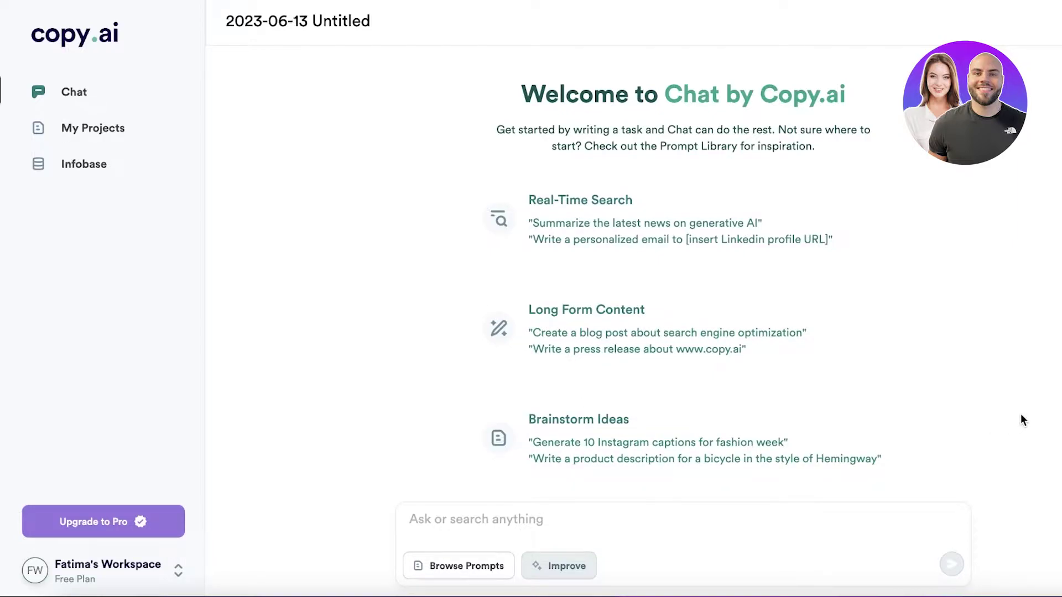
pyautogui.click(114, 130)
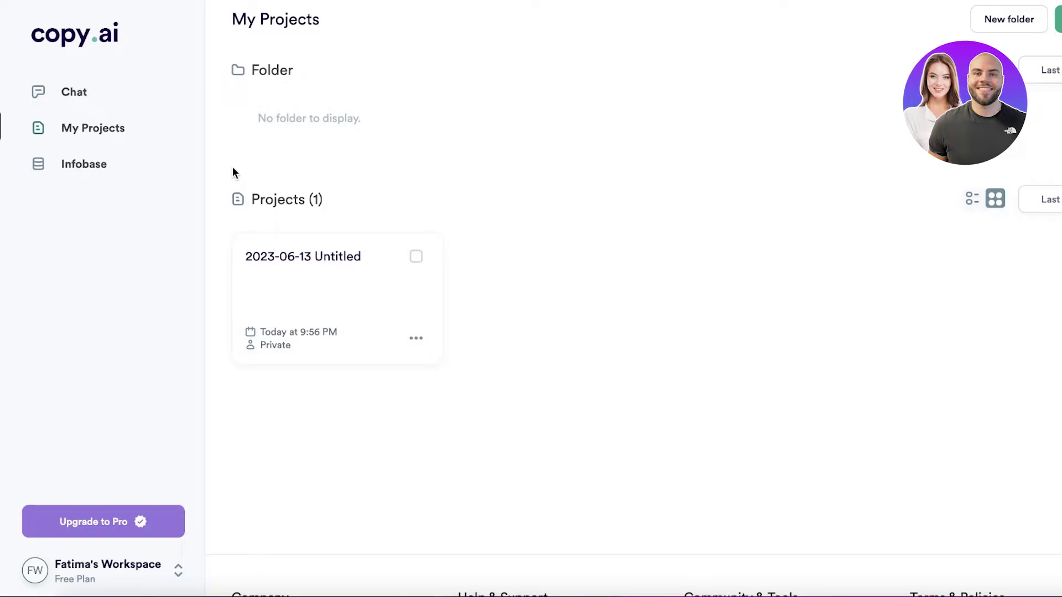
# Add a new Infobase entry named 'university' and focus its info text box.
pyautogui.click(136, 178)
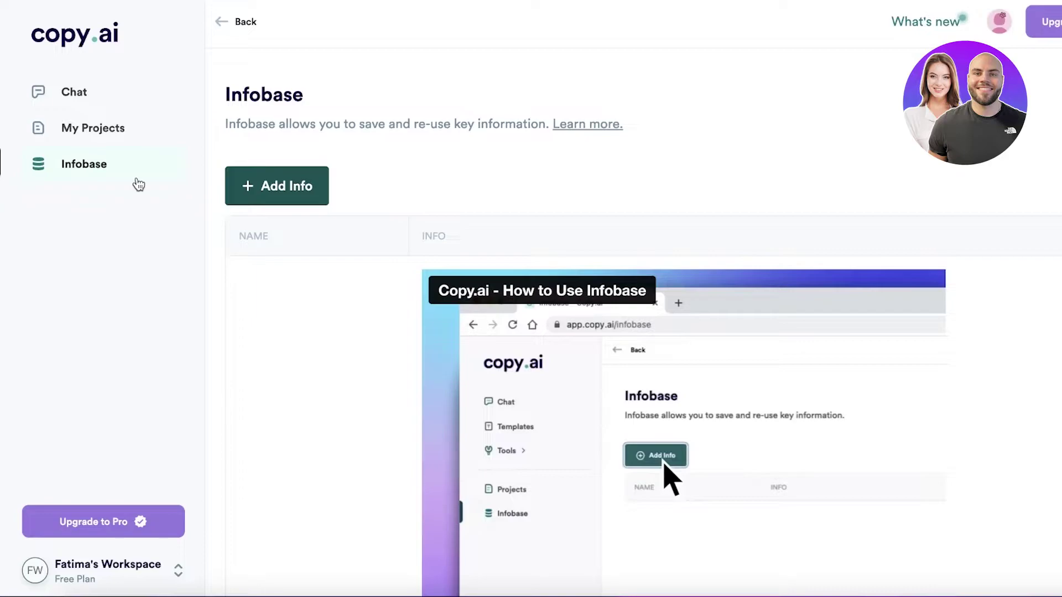
pyautogui.click(280, 185)
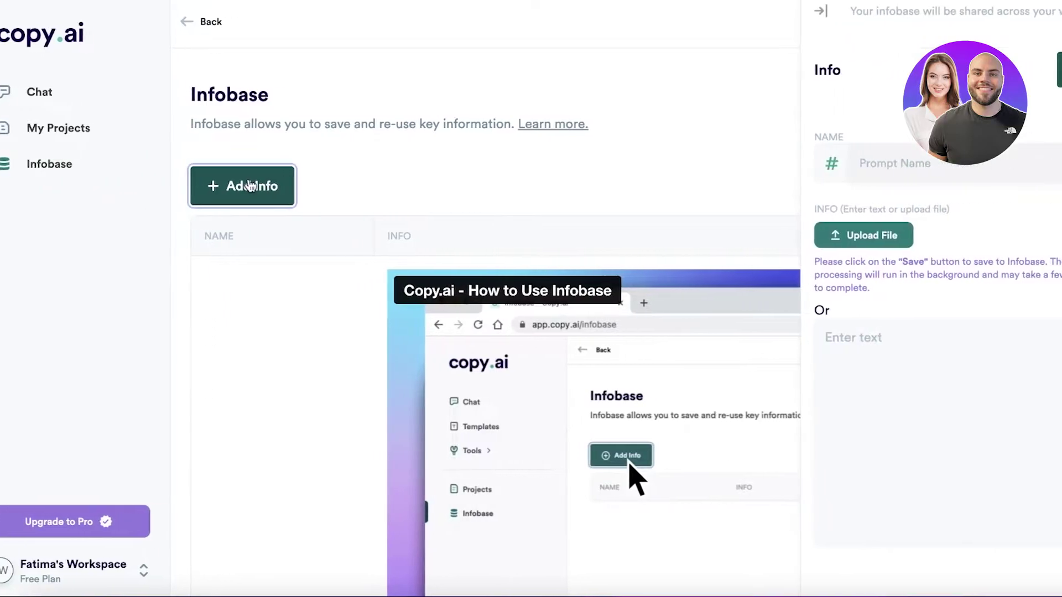
pyautogui.click(842, 162)
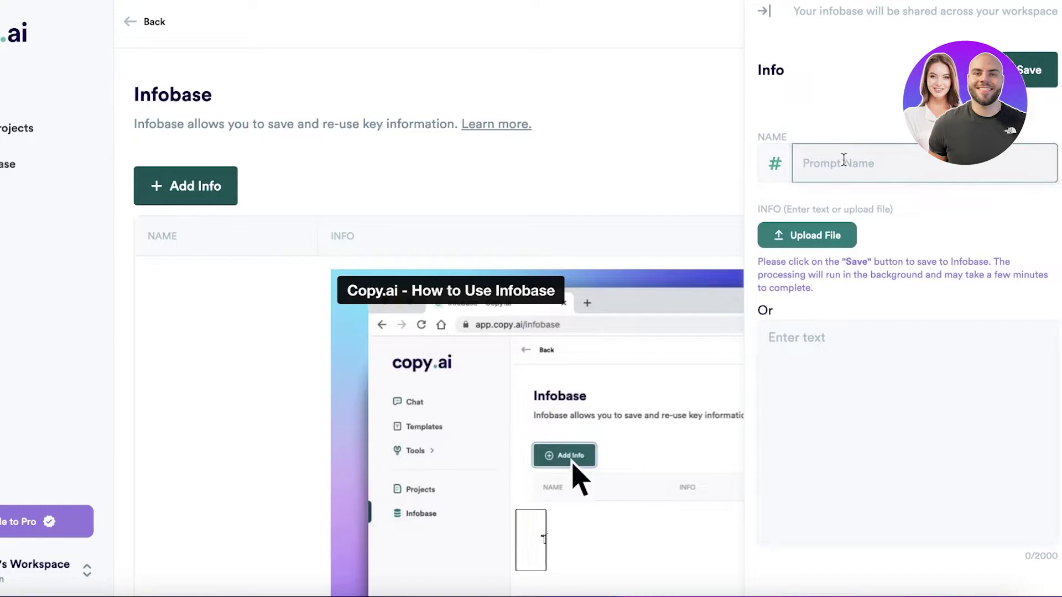
pyautogui.write('university')
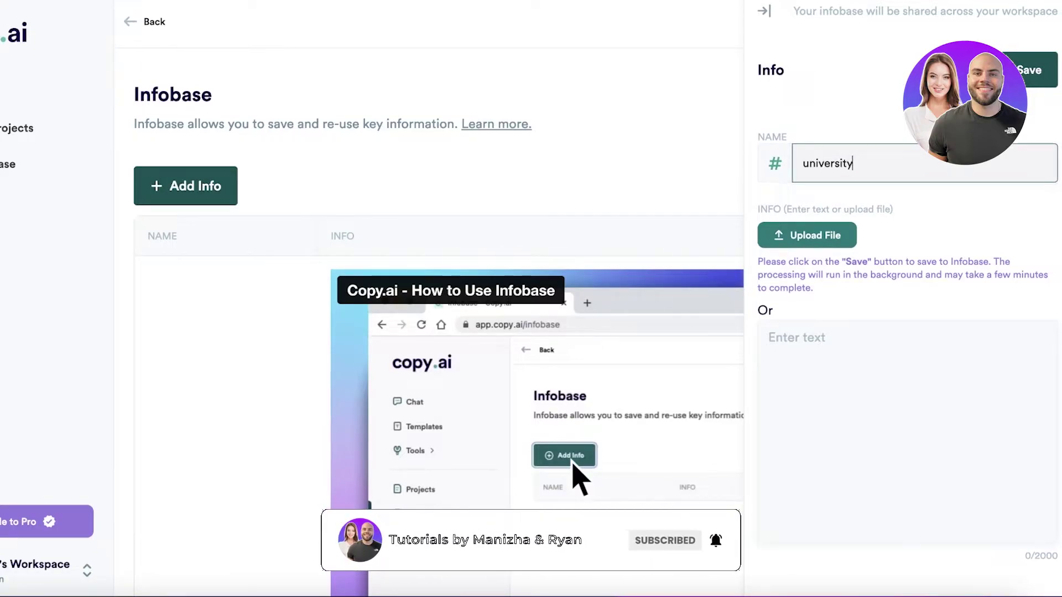
pyautogui.click(820, 323)
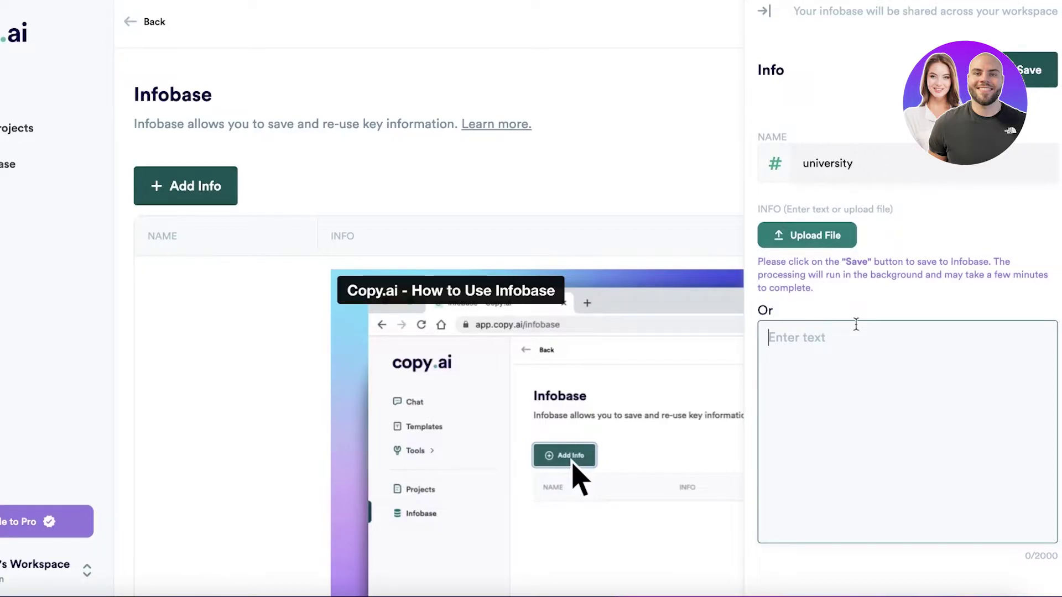
# Paste the WRAT 4 paragraph as the university entry's info and save it.
pyautogui.write('I have conducted WRAT 4 on a normal 20 year old. The results are normal but the results in maths are too low is this an indicator of .....')
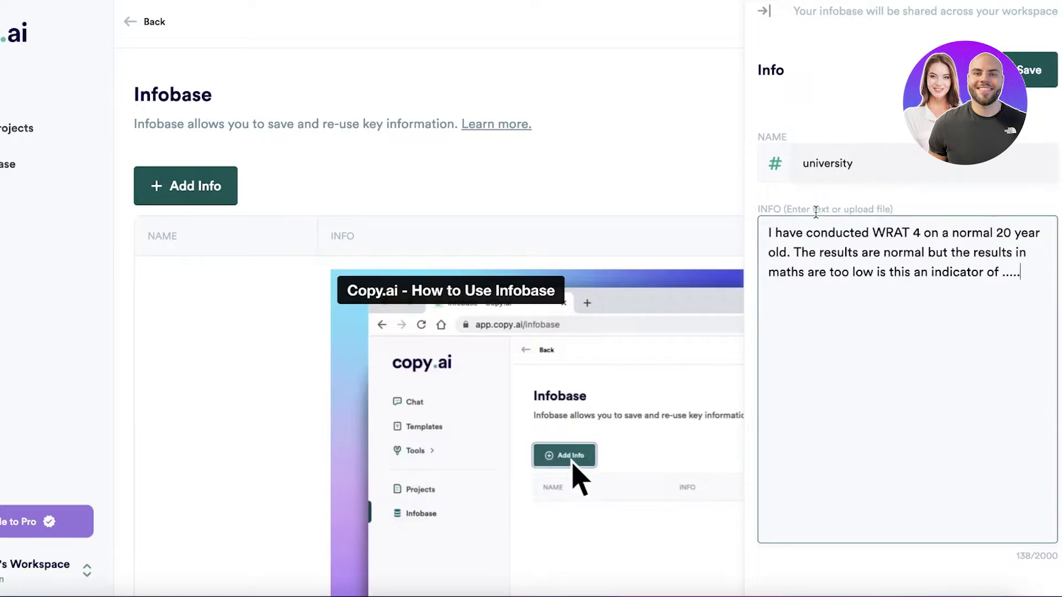
pyautogui.moveTo(764, 235); pyautogui.dragTo(1011, 284)
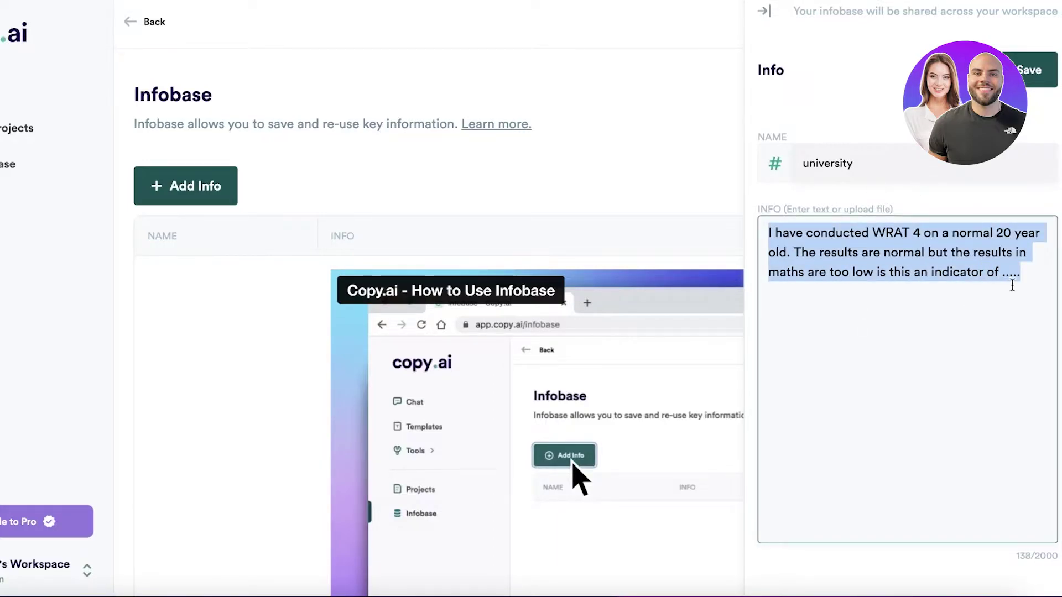
pyautogui.click(1009, 283)
pyautogui.doubleClick(1010, 283)
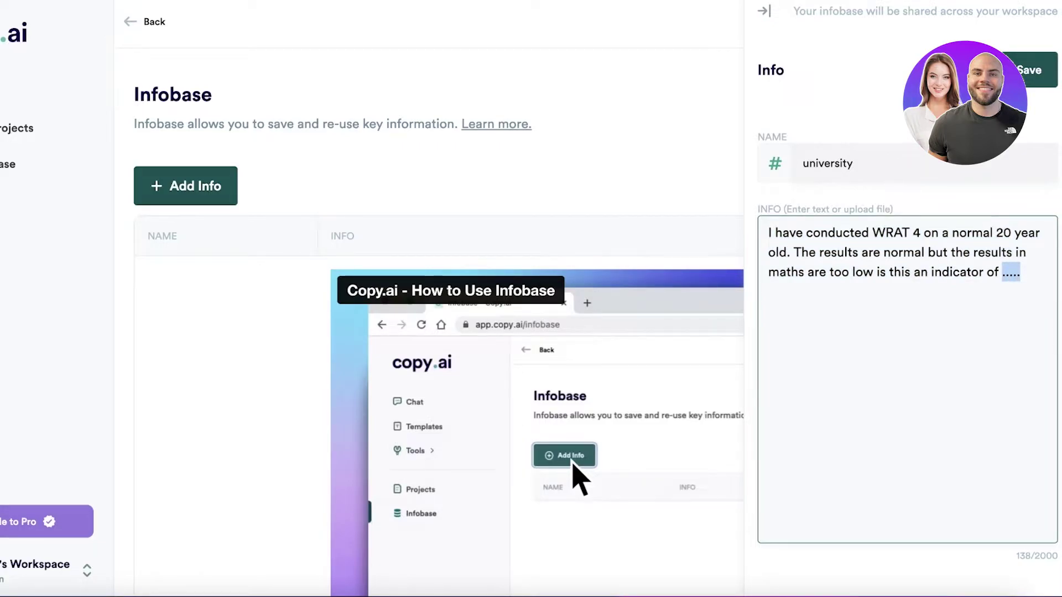
pyautogui.click(1029, 70)
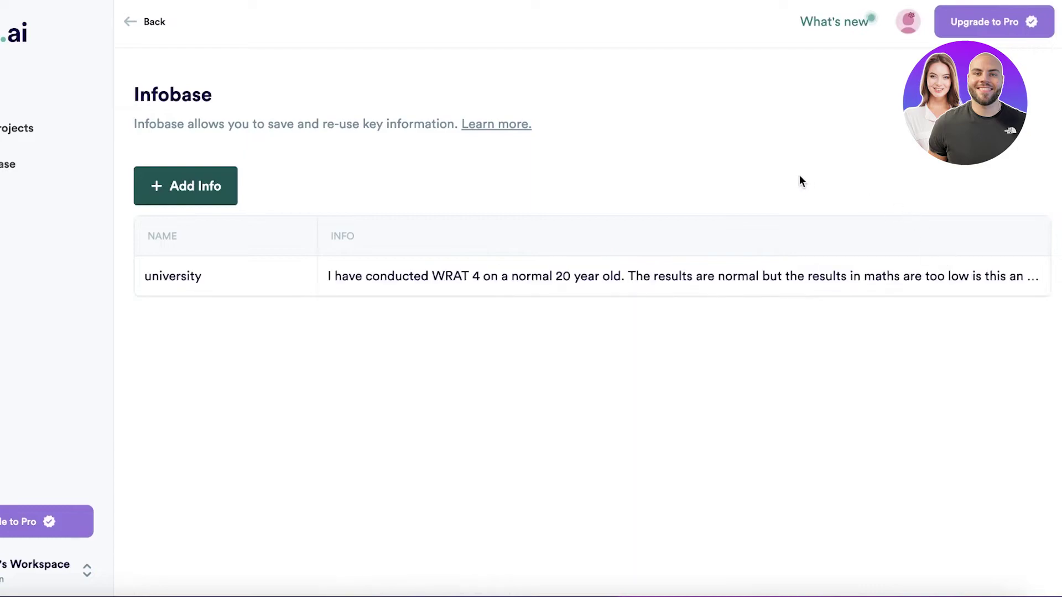
# Reopen the university entry, adjust the trailing dots of the note, and save again.
pyautogui.click(473, 279)
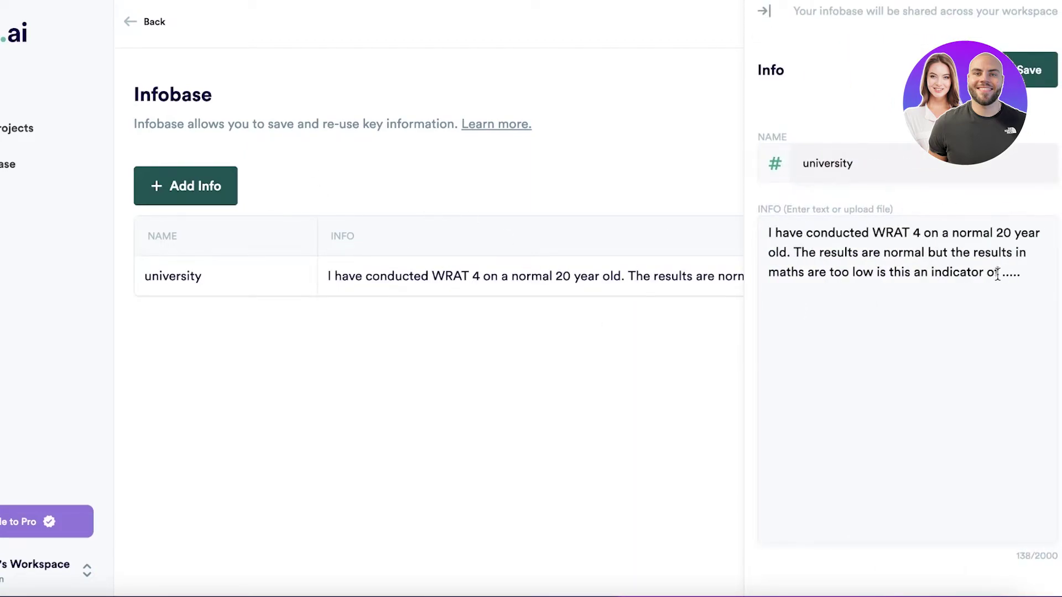
pyautogui.moveTo(1004, 272); pyautogui.dragTo(1020, 272)
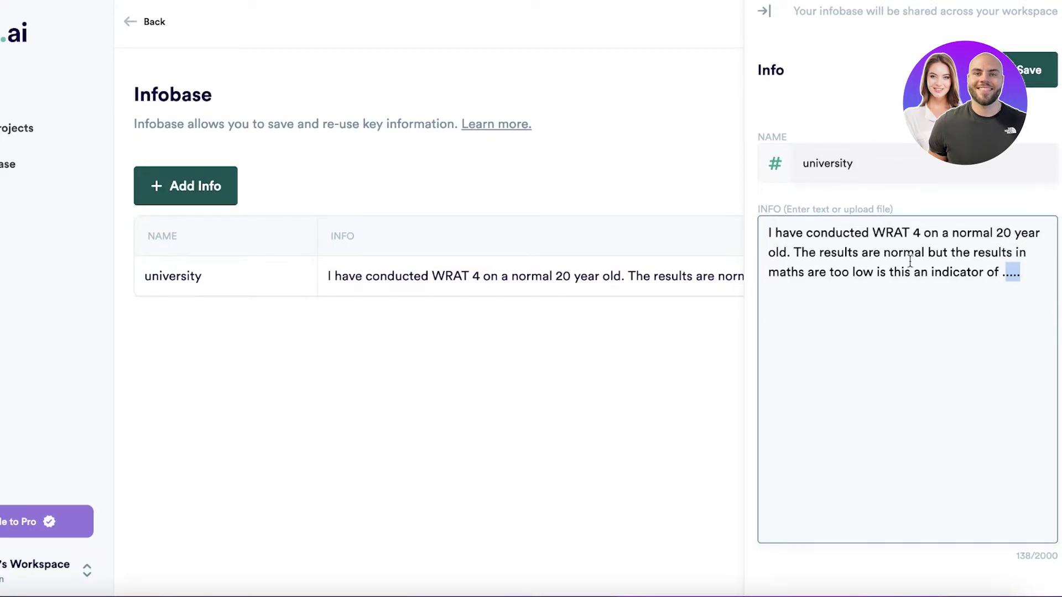
pyautogui.click(1000, 274)
pyautogui.moveTo(1004, 274); pyautogui.dragTo(1039, 276)
pyautogui.click(1032, 69)
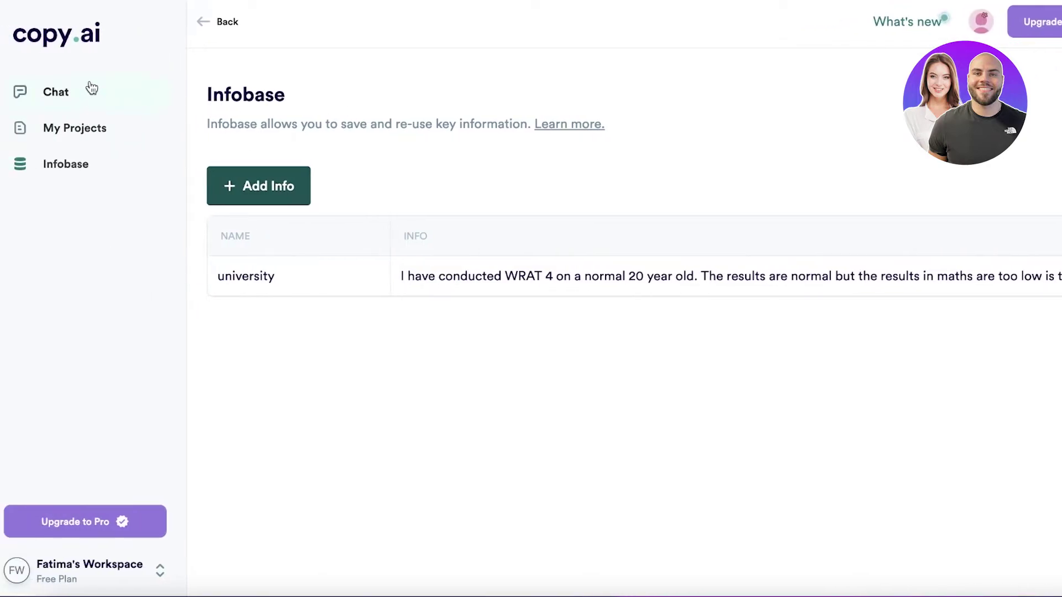
# Send the 'Summarize the latest news on generative AI' example prompt in Chat.
pyautogui.click(91, 88)
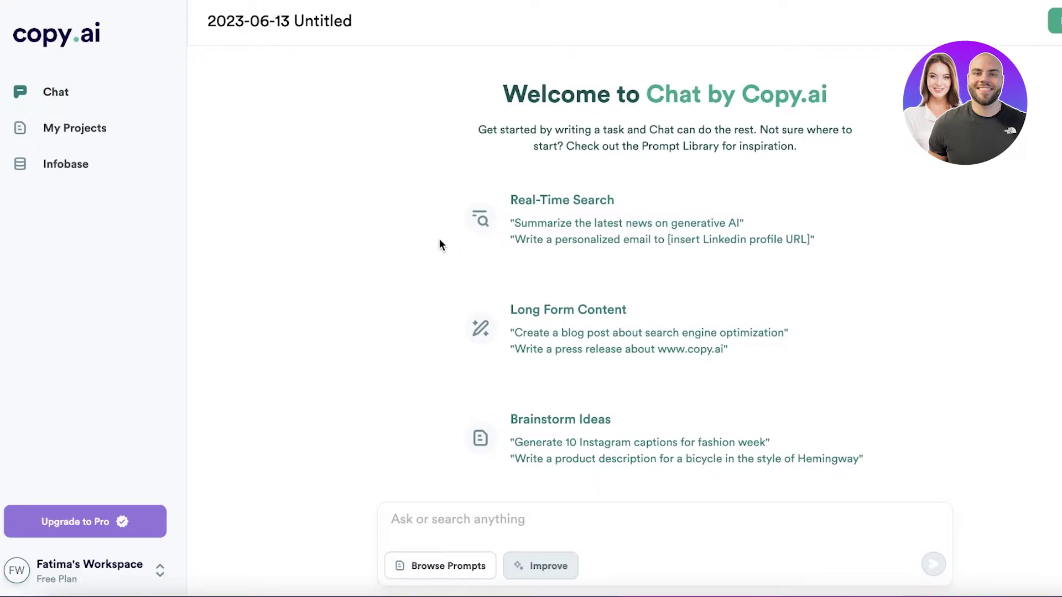
pyautogui.click(486, 512)
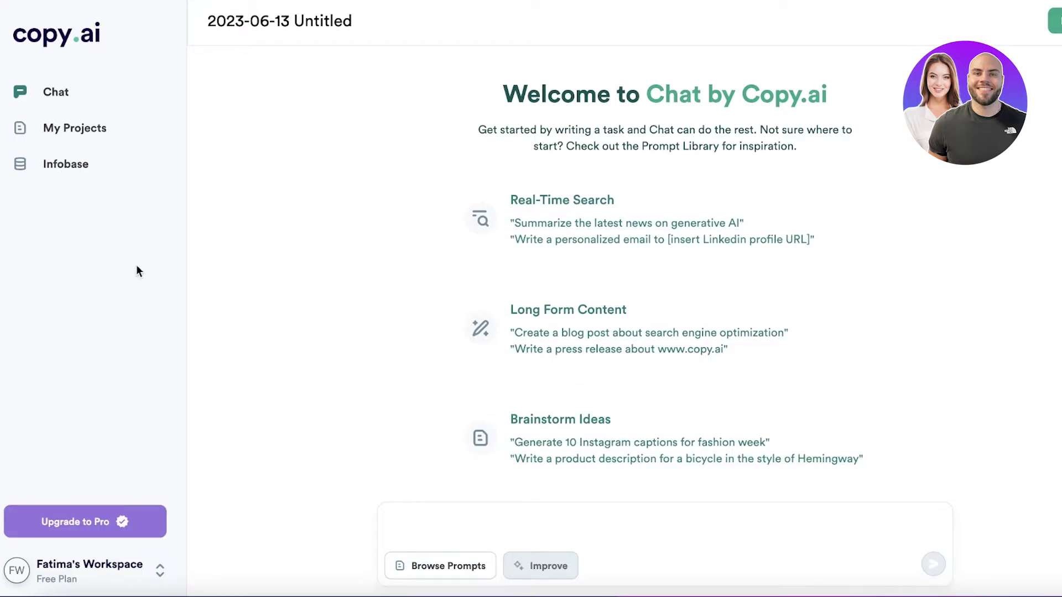
pyautogui.click(571, 224)
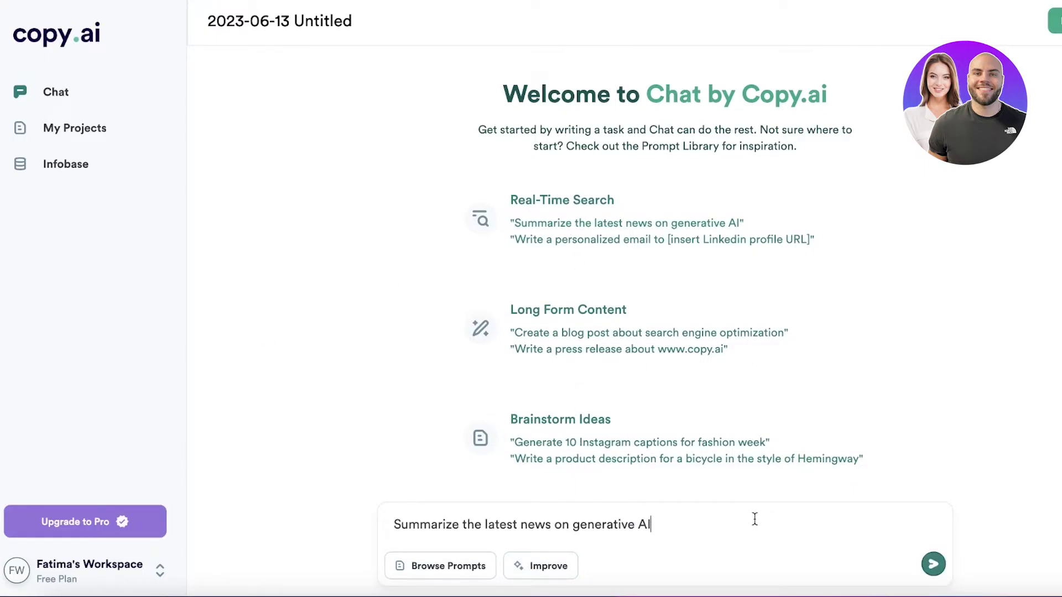
pyautogui.press('Return')
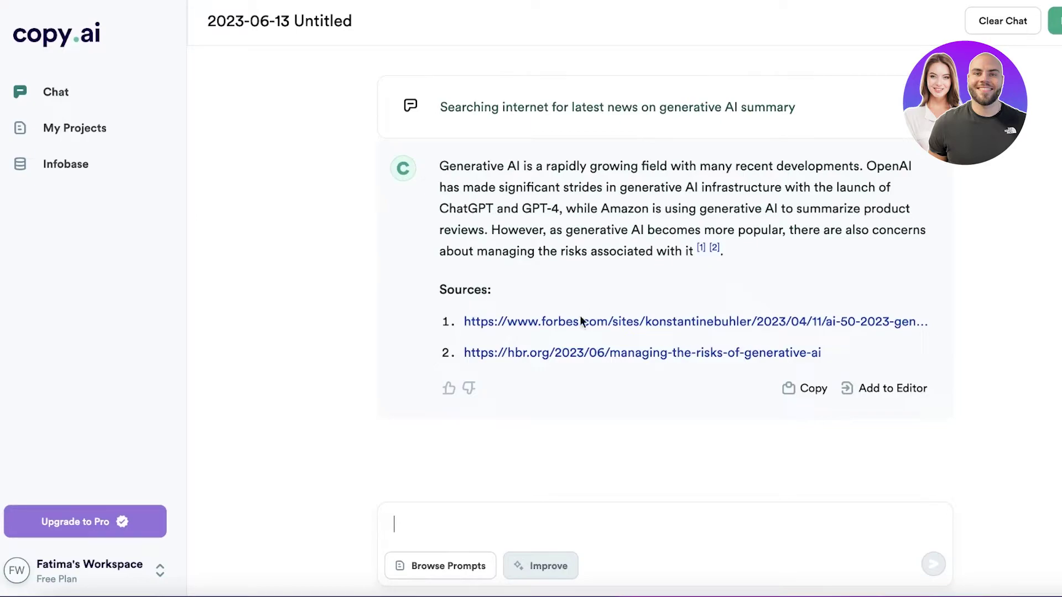
pyautogui.scroll(3, 585, 244)
pyautogui.scroll(1, 577, 243)
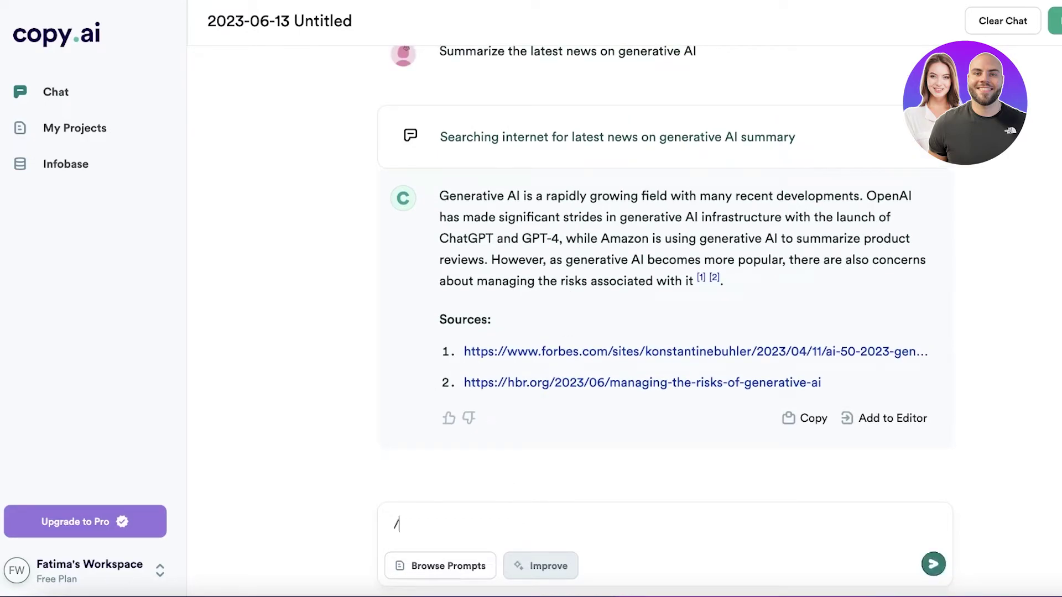
pyautogui.click(396, 523)
pyautogui.click(448, 566)
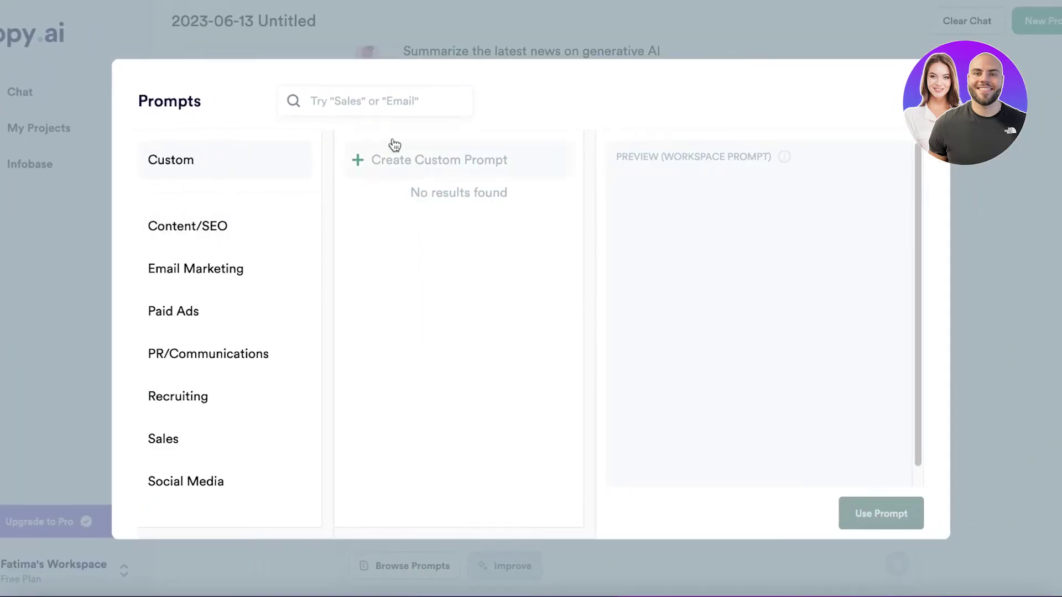
pyautogui.click(398, 163)
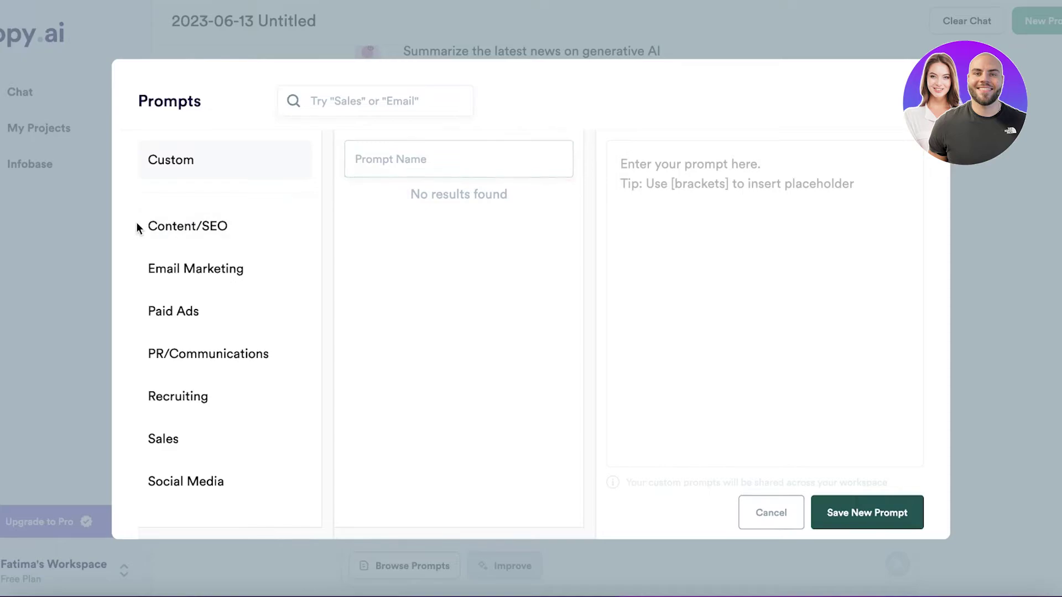
pyautogui.click(217, 227)
pyautogui.click(210, 266)
pyautogui.click(166, 366)
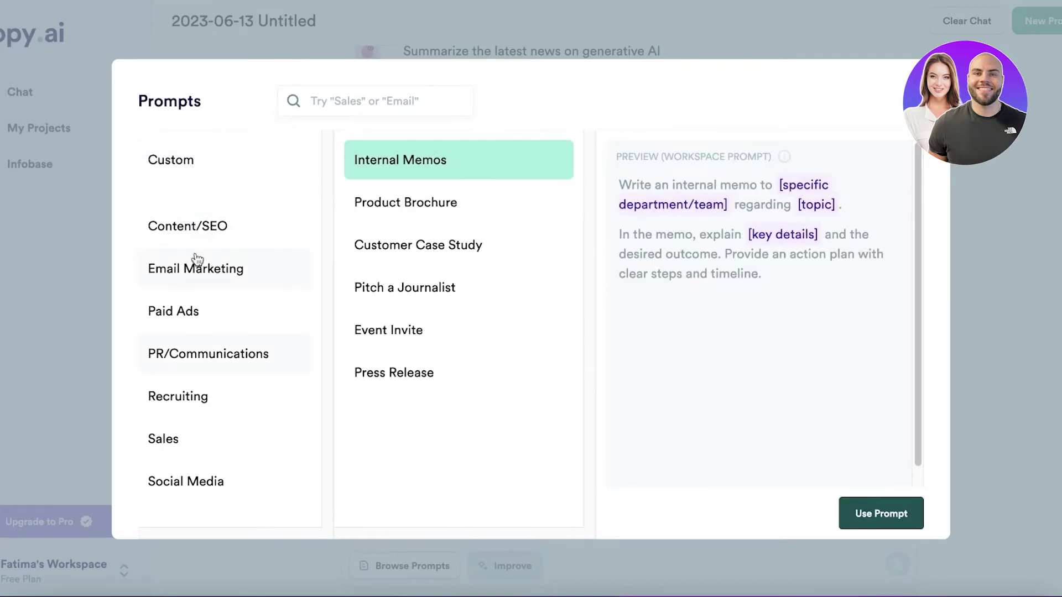
pyautogui.click(190, 437)
pyautogui.click(186, 473)
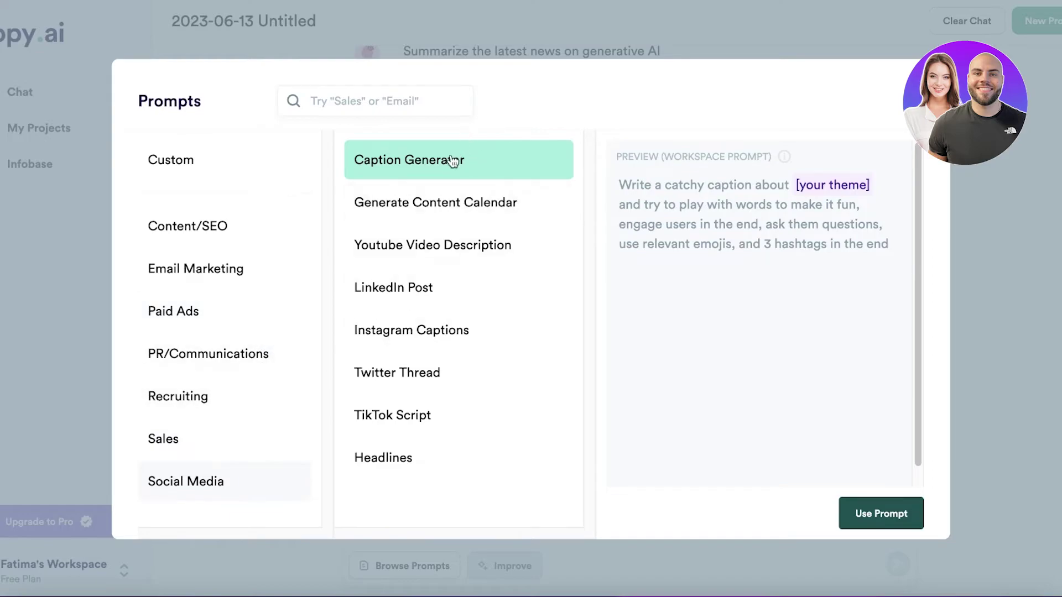
pyautogui.click(436, 194)
pyautogui.click(442, 242)
pyautogui.click(253, 161)
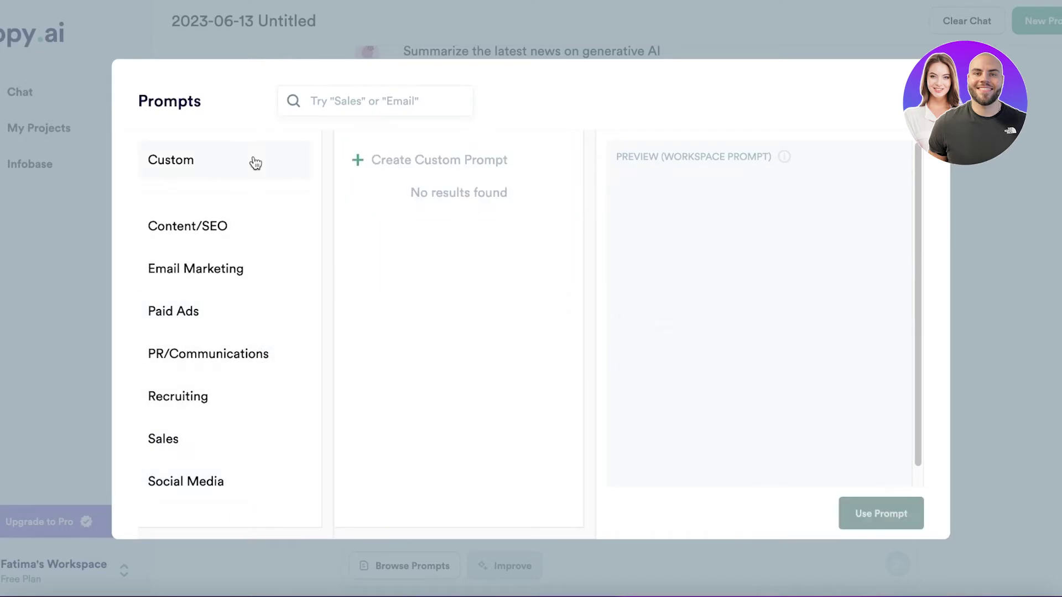
pyautogui.click(43, 160)
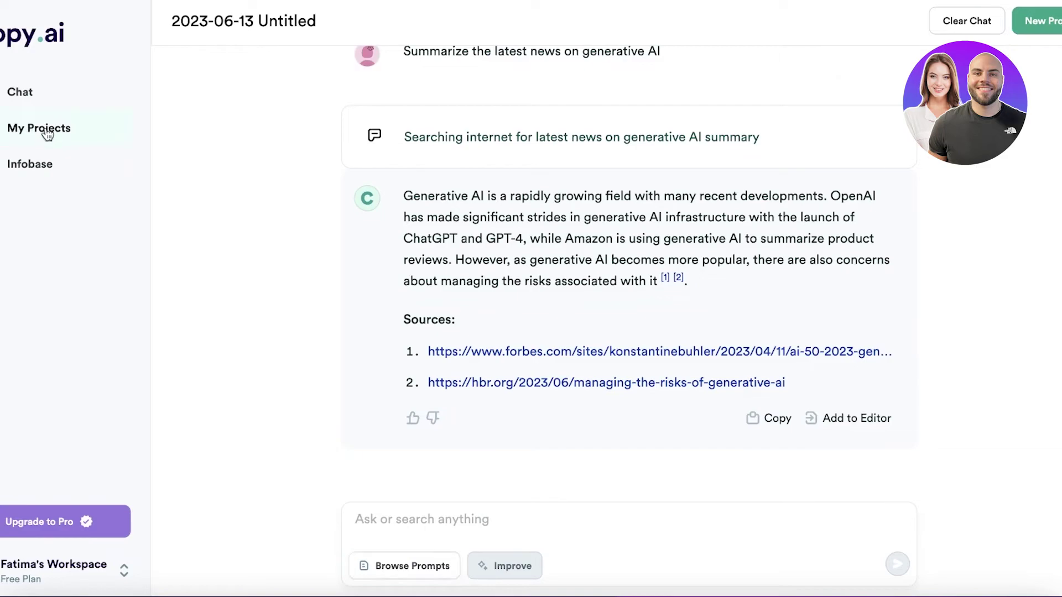
pyautogui.click(46, 129)
pyautogui.click(34, 162)
pyautogui.click(433, 277)
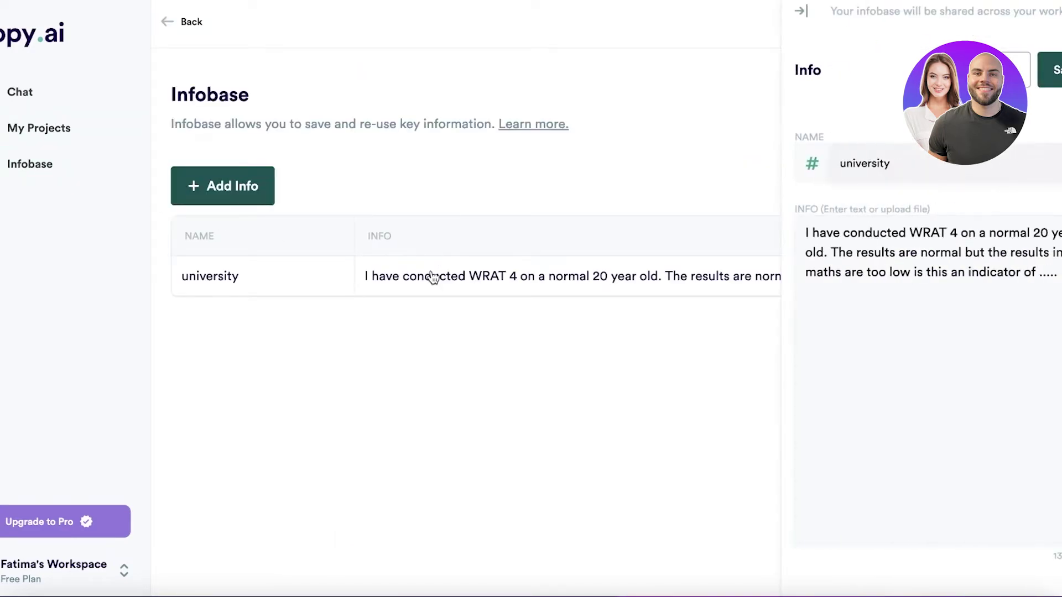
pyautogui.press('Escape')
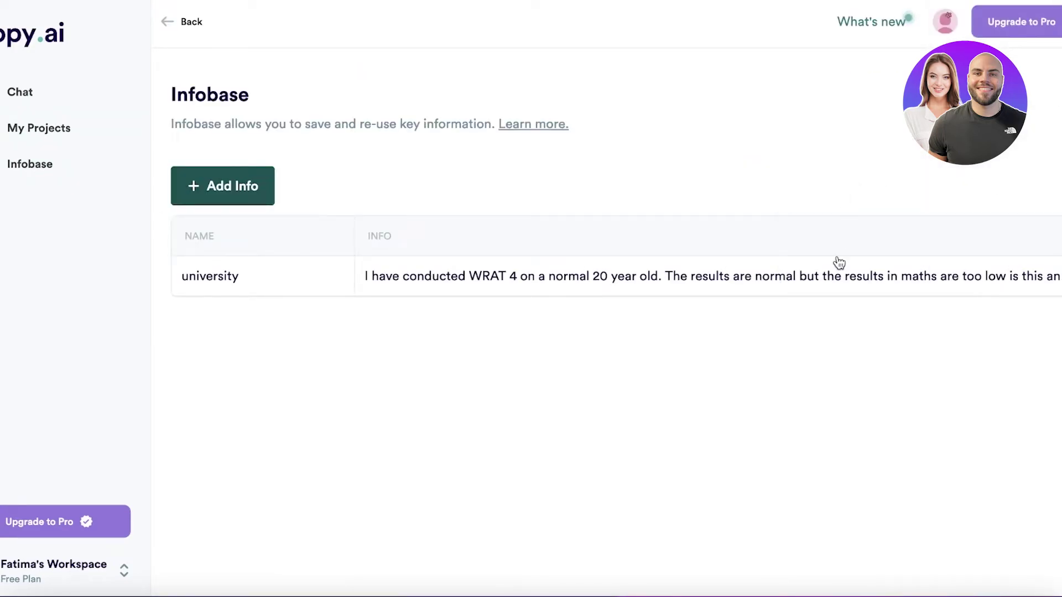
pyautogui.click(834, 268)
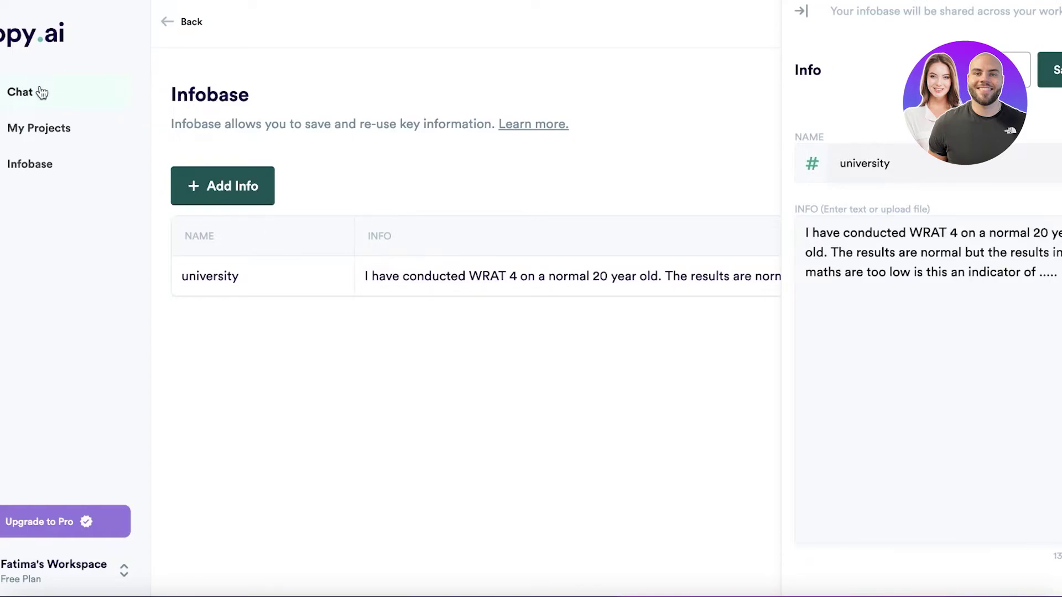
pyautogui.click(23, 93)
pyautogui.click(417, 566)
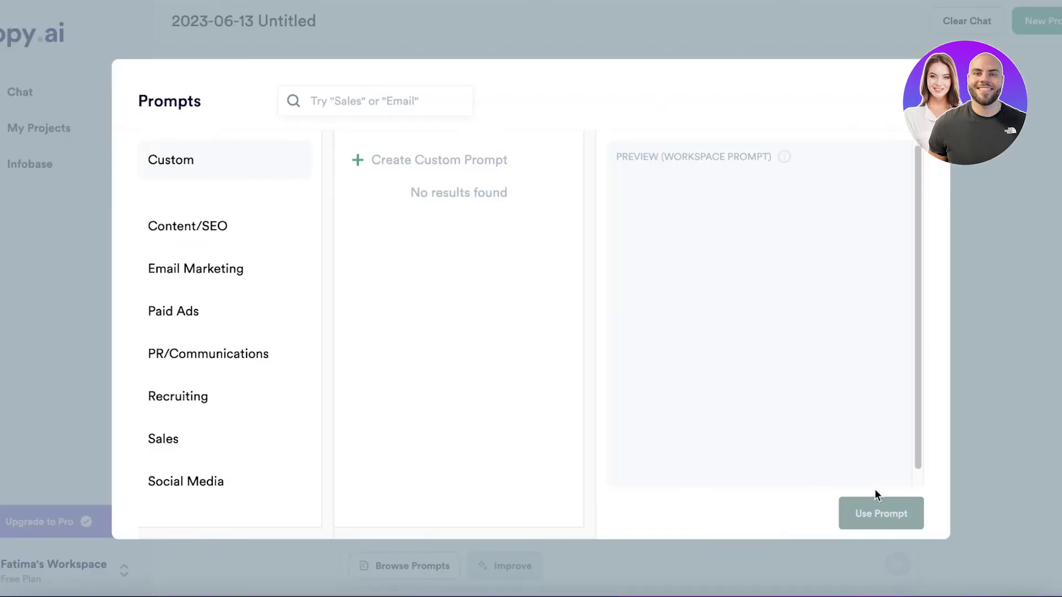
# Send a '#university academic performance' message referencing the Infobase entry.
pyautogui.press('Escape')
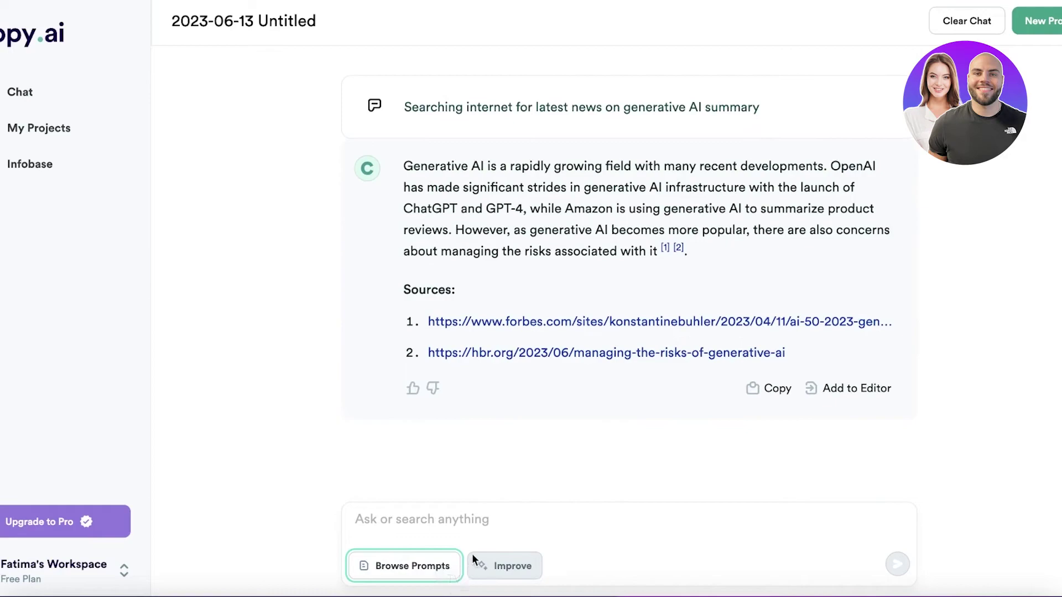
pyautogui.click(482, 520)
pyautogui.write('#')
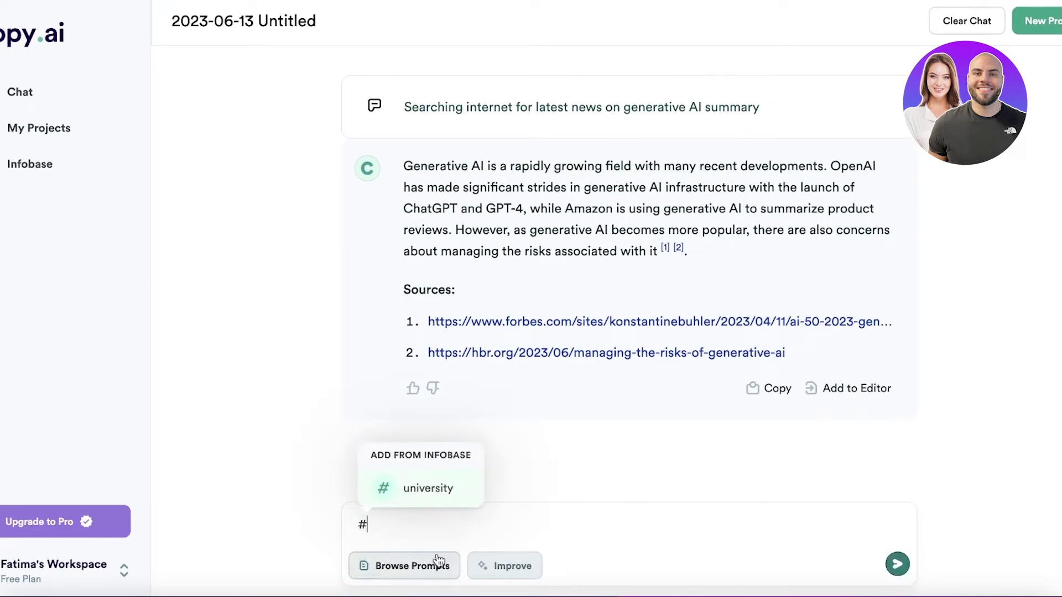
pyautogui.click(432, 502)
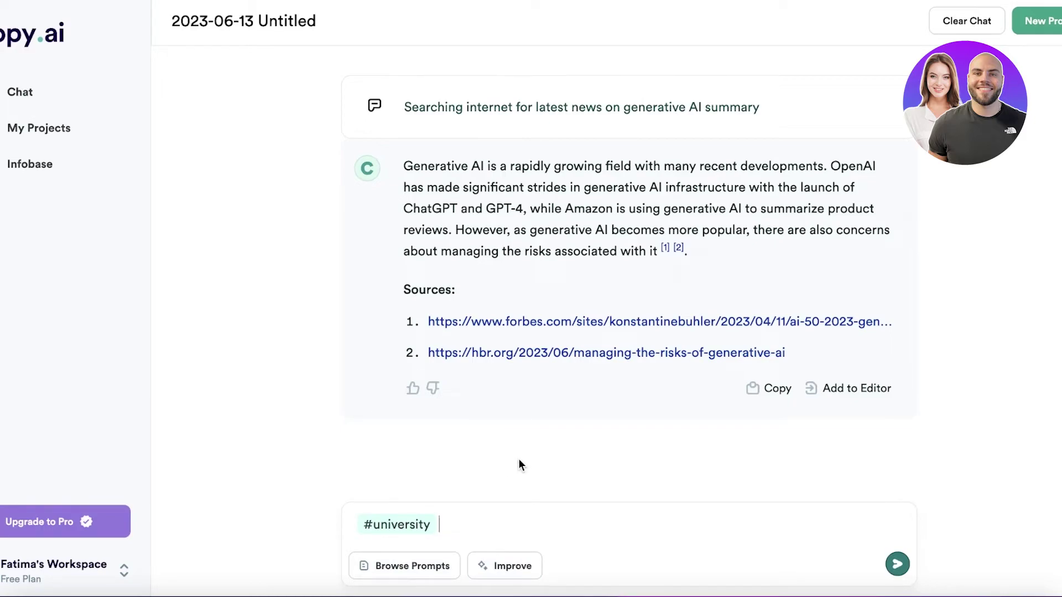
pyautogui.write('academic performance')
pyautogui.press('Return')
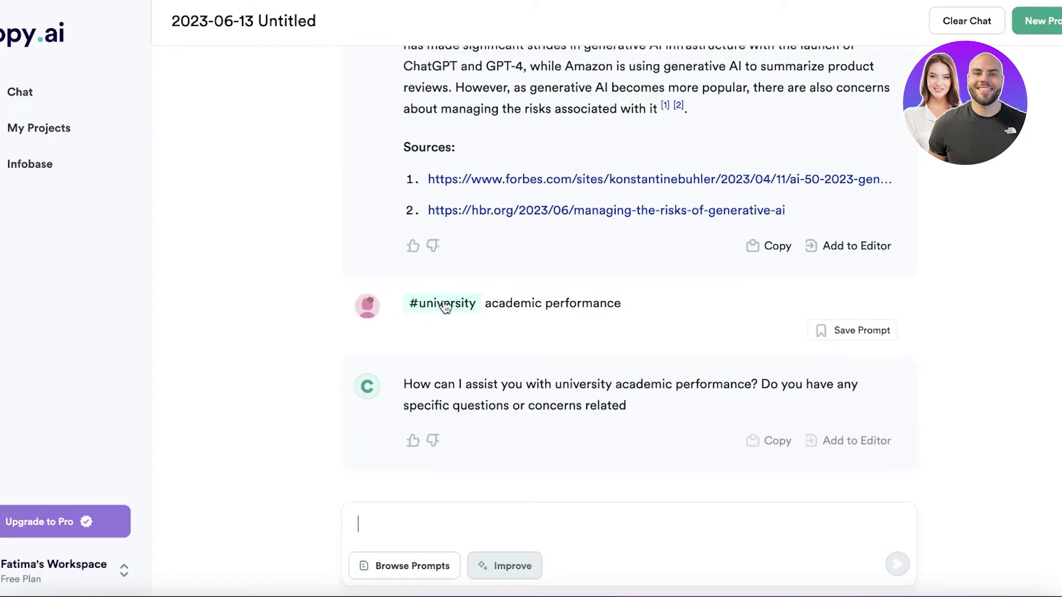
# Copy the university entry's info text into the Ask box and delete its trailing dots.
pyautogui.click(463, 307)
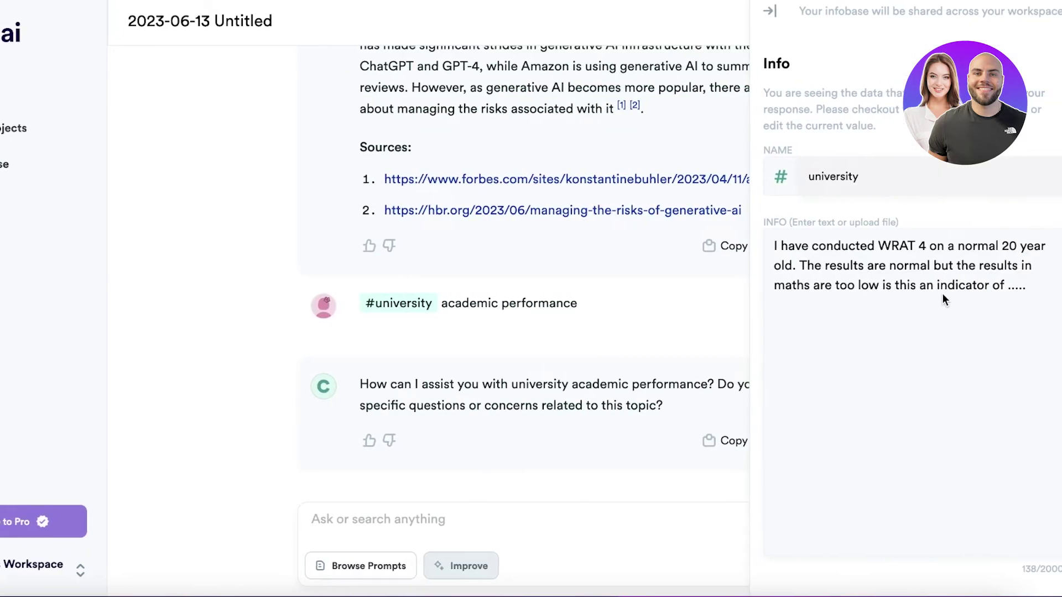
pyautogui.moveTo(775, 245); pyautogui.dragTo(961, 305)
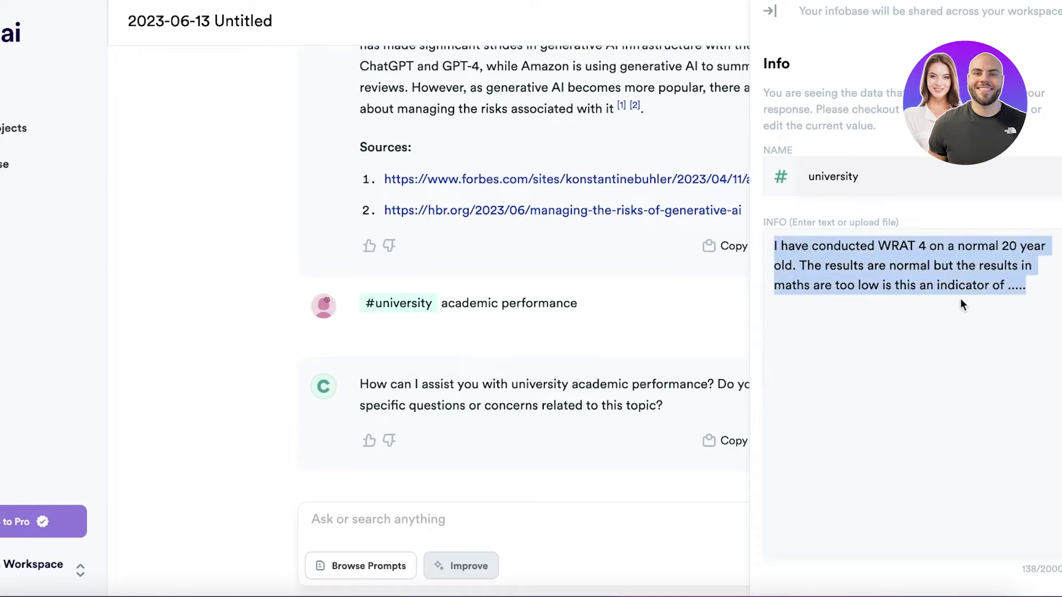
pyautogui.rightClick(937, 274)
pyautogui.click(609, 306)
pyautogui.click(360, 524)
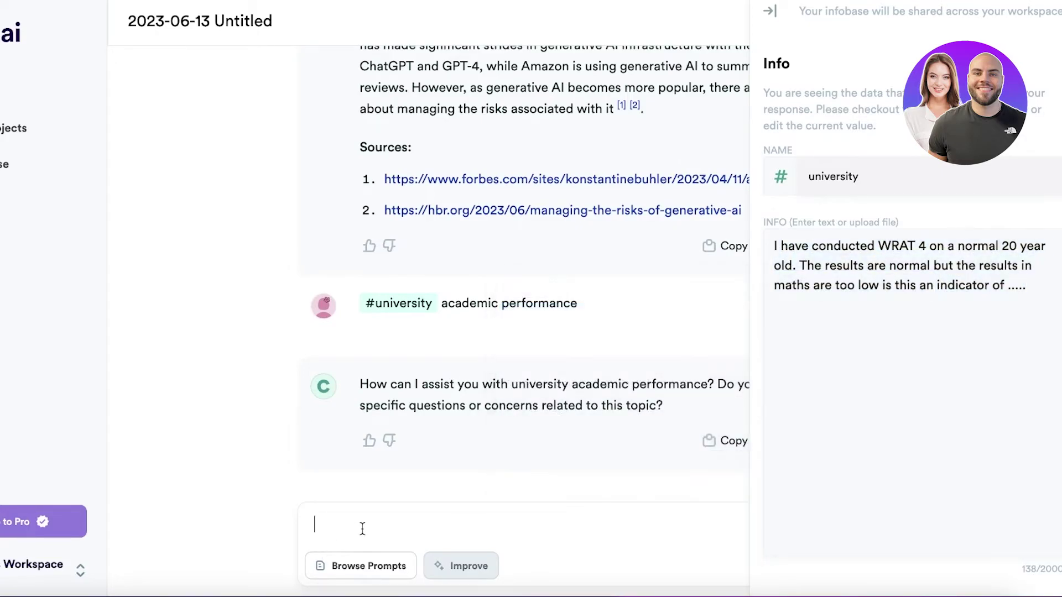
pyautogui.rightClick(362, 524)
pyautogui.click(405, 478)
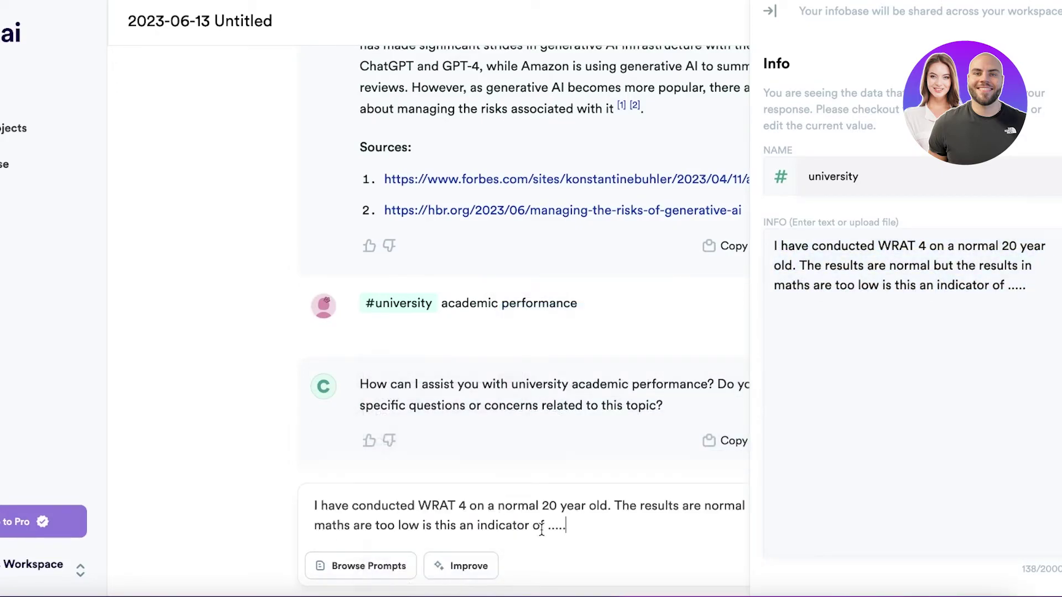
pyautogui.moveTo(548, 527); pyautogui.dragTo(570, 531)
pyautogui.press('BackSpace')
# Send the WRAT 4 question and review the cited answer.
pyautogui.press('Return')
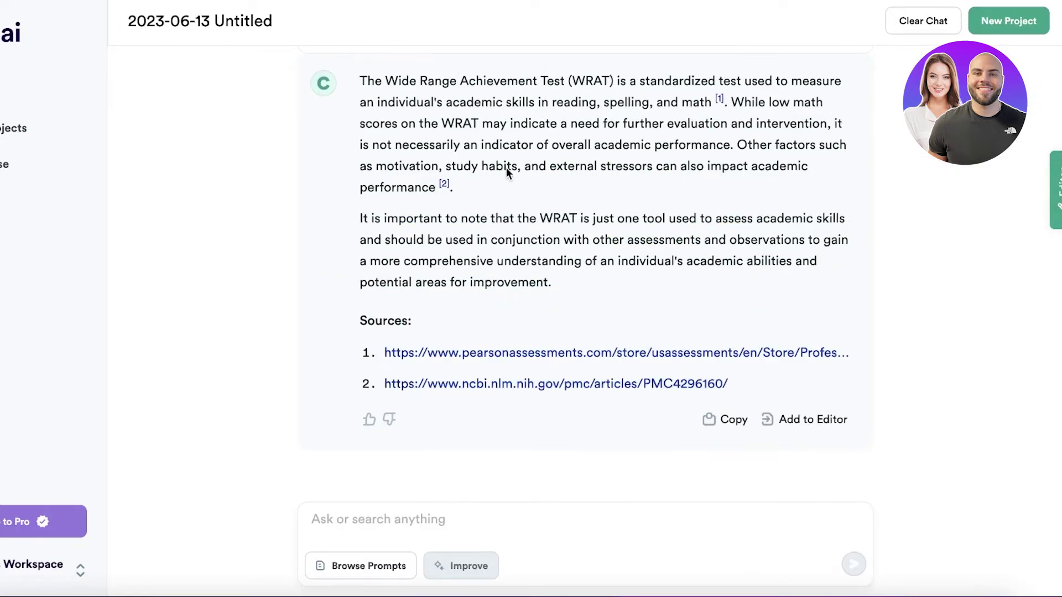
pyautogui.scroll(-1, 514, 210)
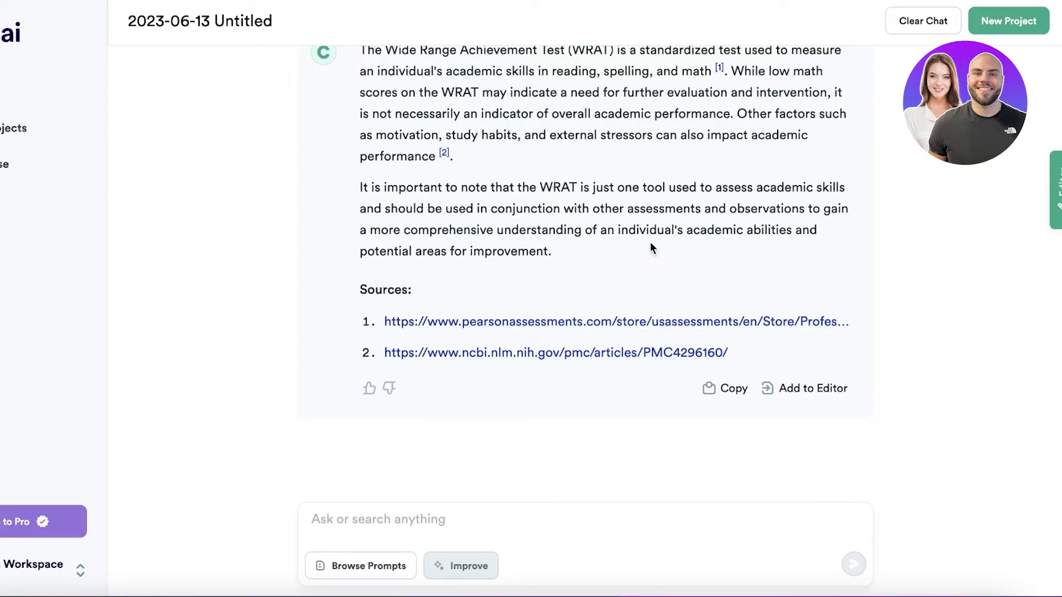
pyautogui.scroll(8, 553, 319)
pyautogui.scroll(-8, 447, 183)
# Add the WRAT answer to the editor, then start new project '2023-06-13 Untitled (2)'.
pyautogui.click(811, 388)
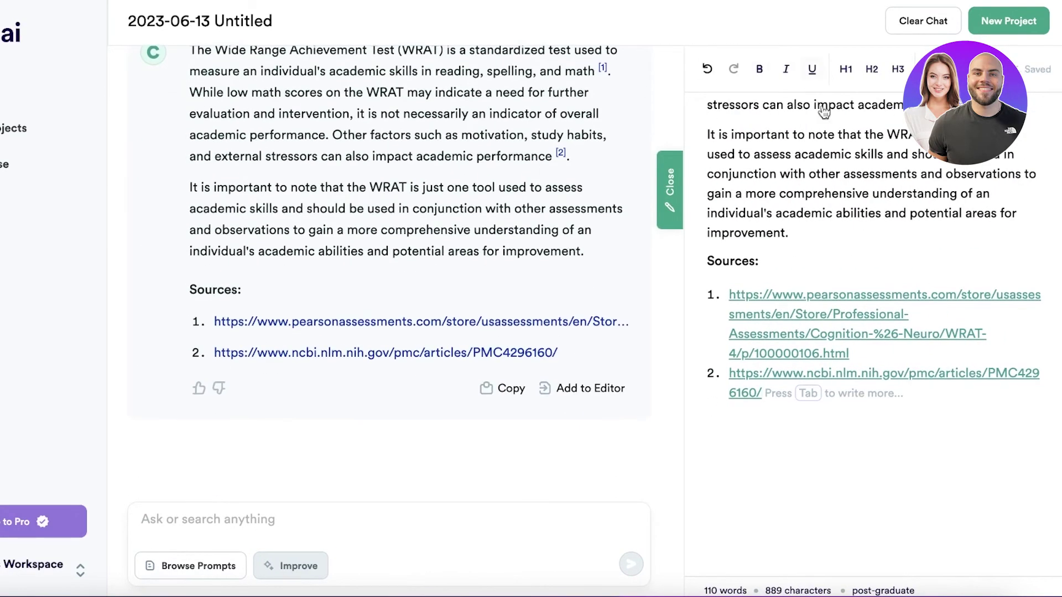
pyautogui.scroll(3, 831, 144)
pyautogui.scroll(-1, 897, 325)
pyautogui.scroll(-1, 897, 326)
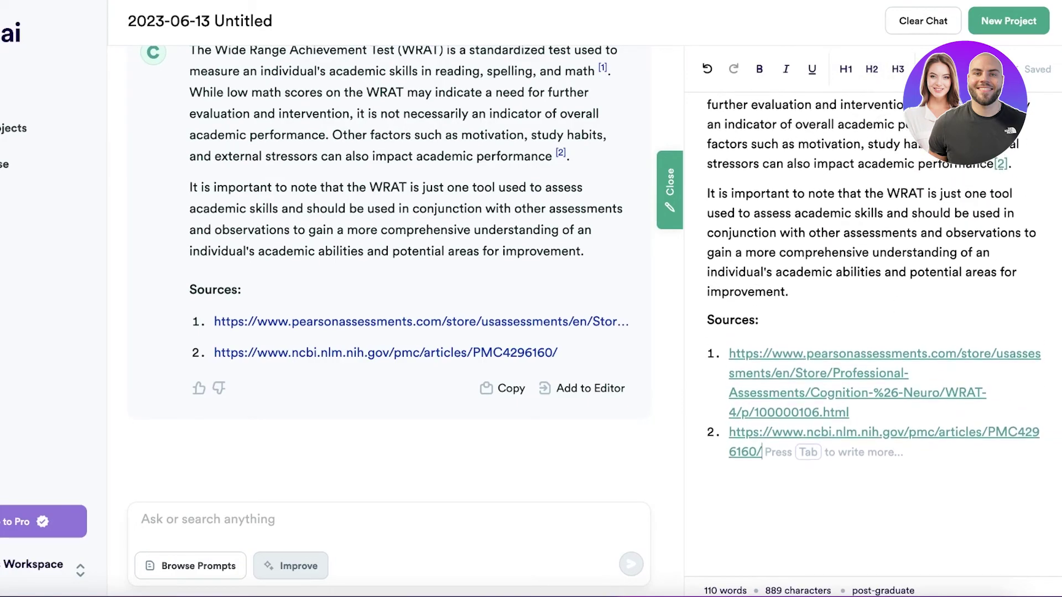
pyautogui.click(987, 24)
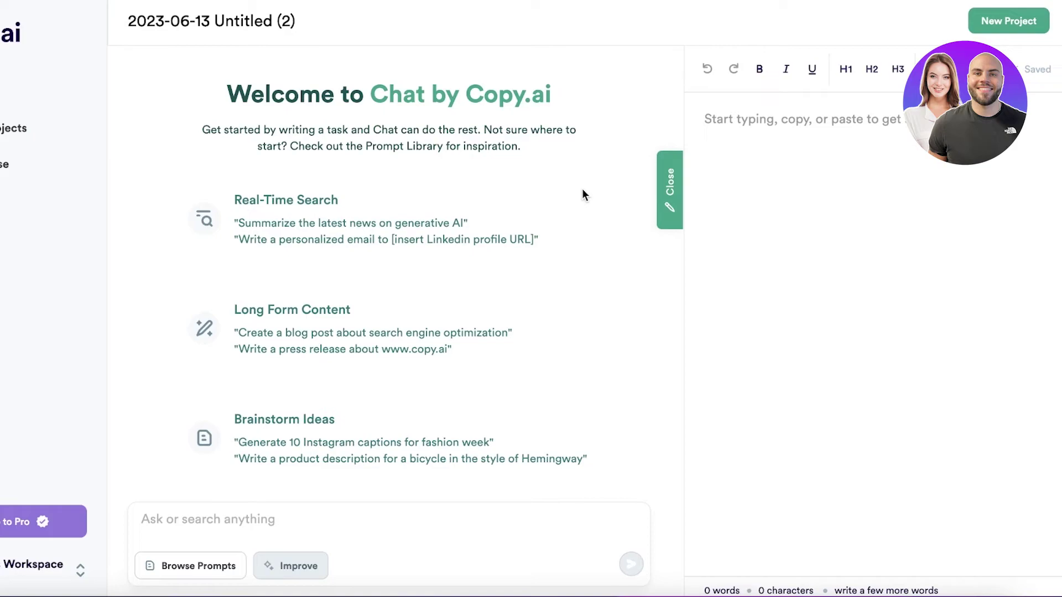
# Generate a Hemingway-style bicycle description from the example prompt, then clear the chat.
pyautogui.click(363, 458)
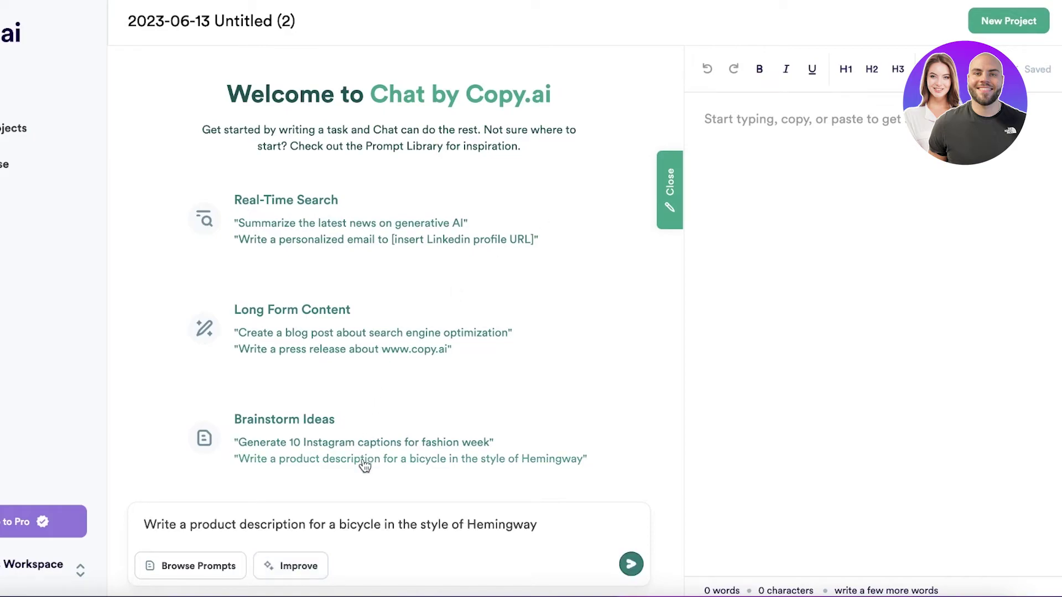
pyautogui.click(631, 564)
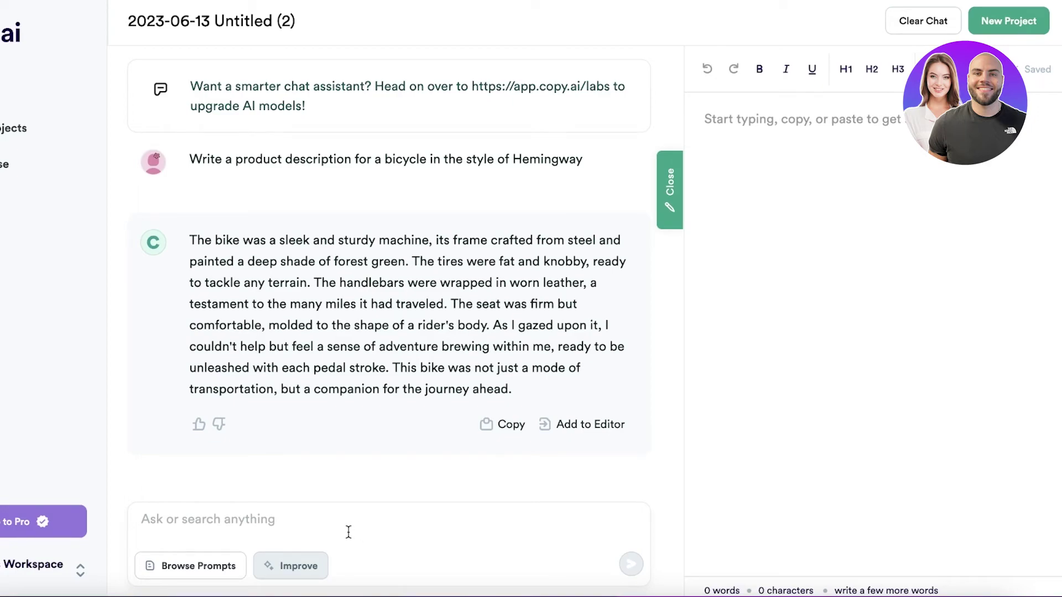
pyautogui.scroll(-1, 387, 524)
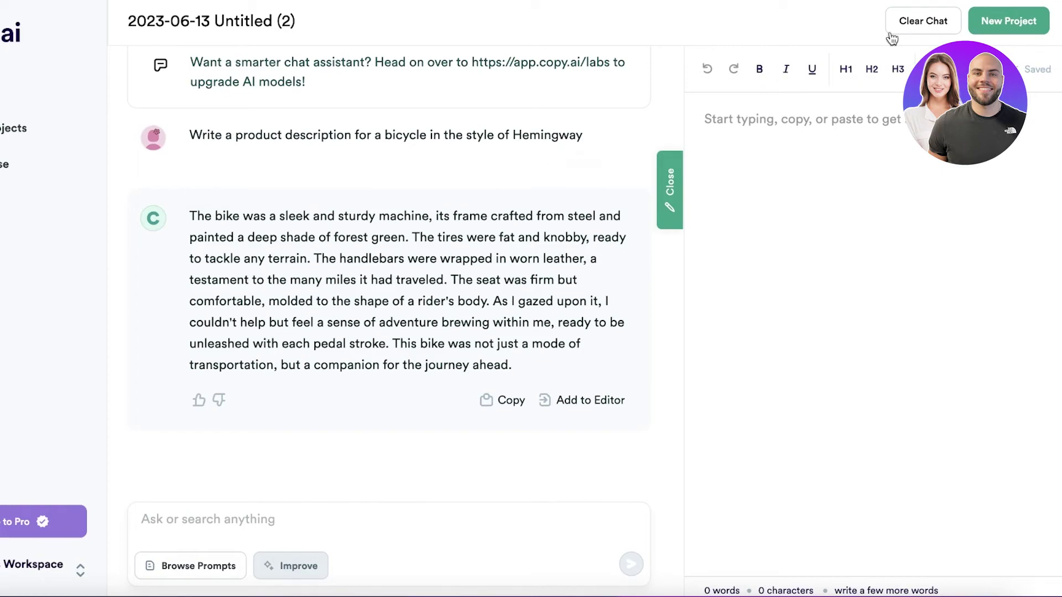
pyautogui.scroll(1, 486, 399)
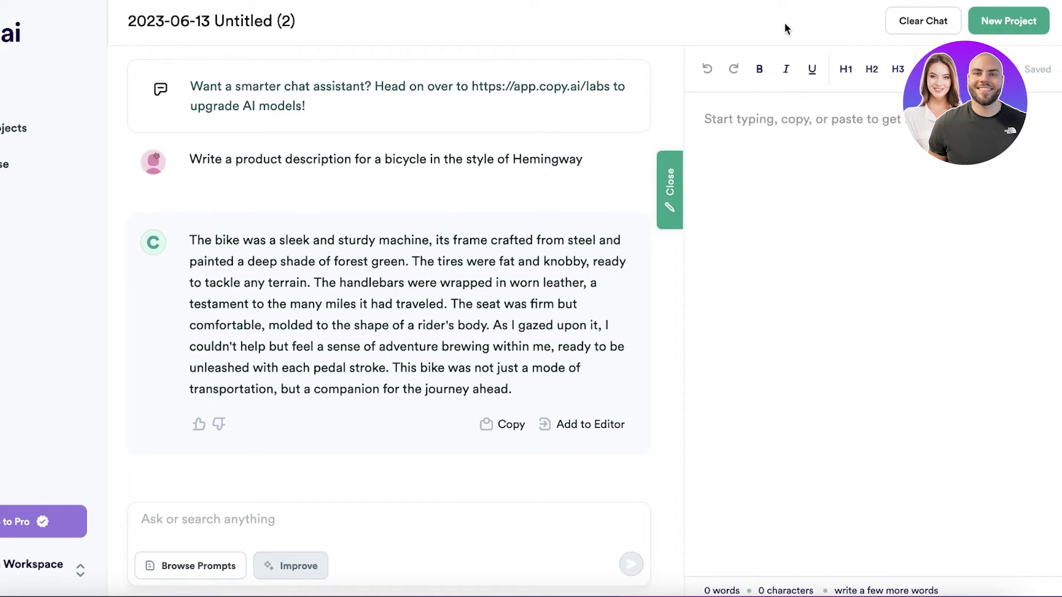
pyautogui.click(922, 24)
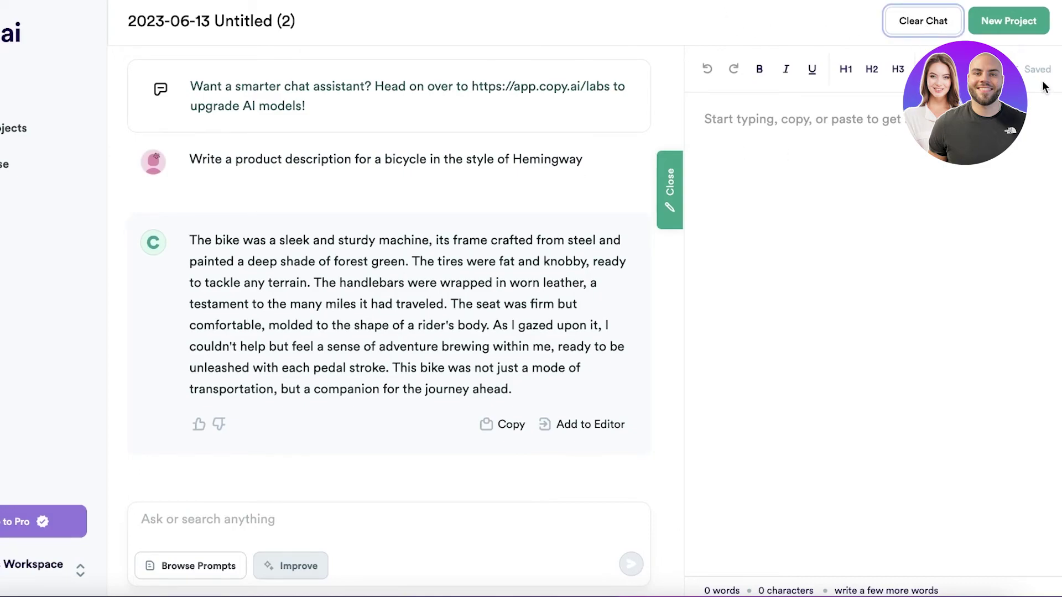
# Ask Copy.ai to analyse 'khaadi.com', correcting 'analyze' to 'analyse' before sending.
pyautogui.click(671, 195)
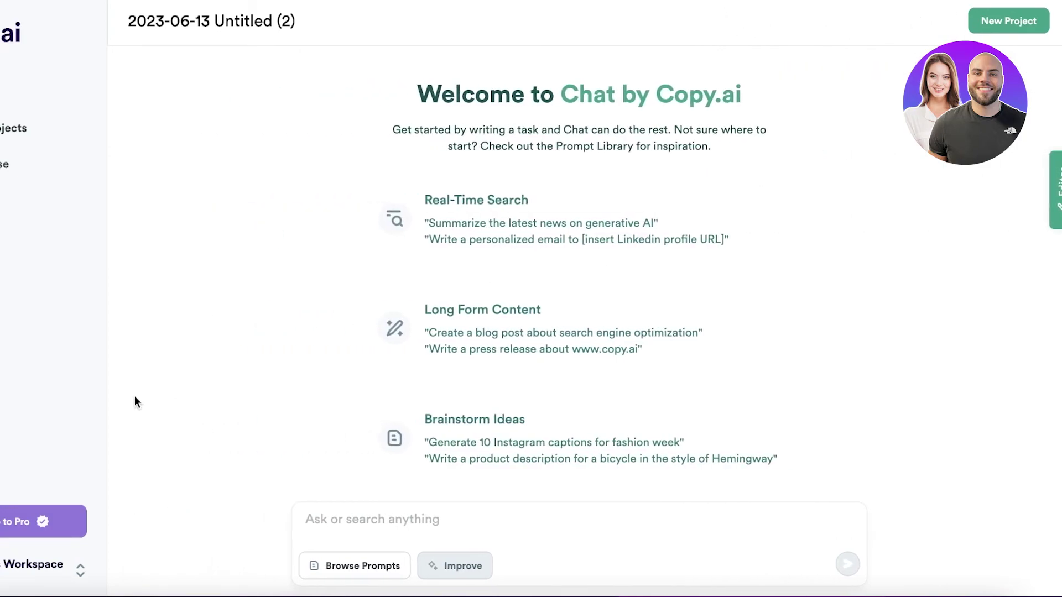
pyautogui.click(629, 527)
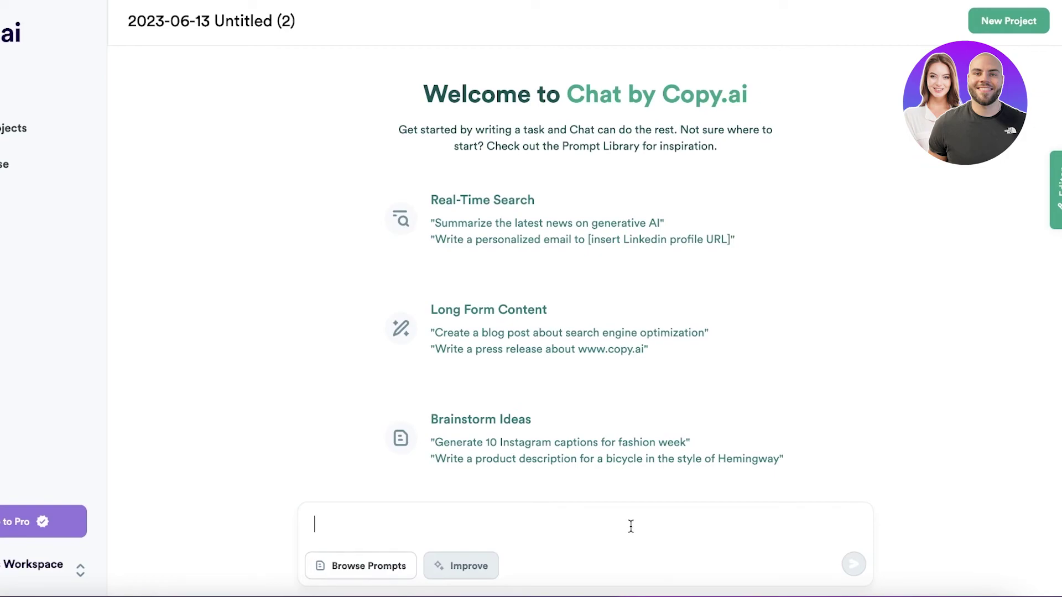
pyautogui.hotkey('ctrl', 'v')
pyautogui.rightClick(401, 524)
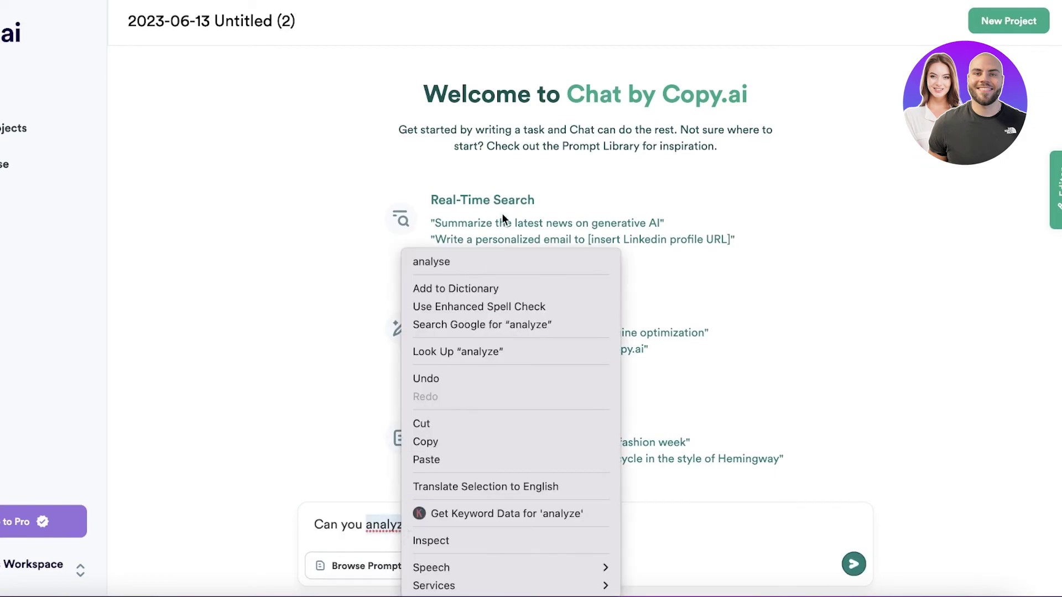
pyautogui.click(469, 261)
pyautogui.click(530, 524)
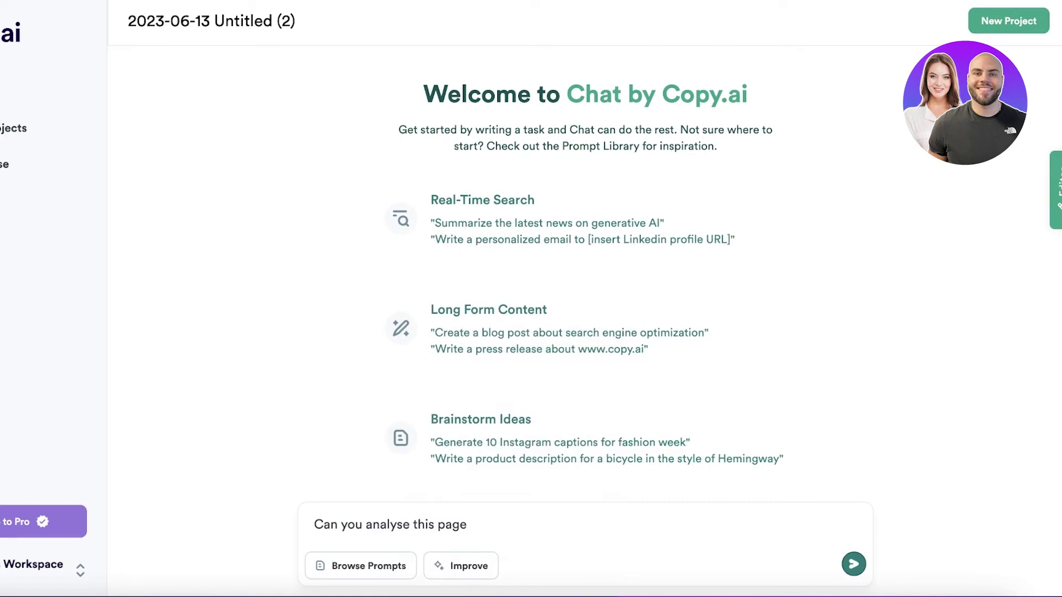
pyautogui.write("'khaadi.com'")
pyautogui.press('Return')
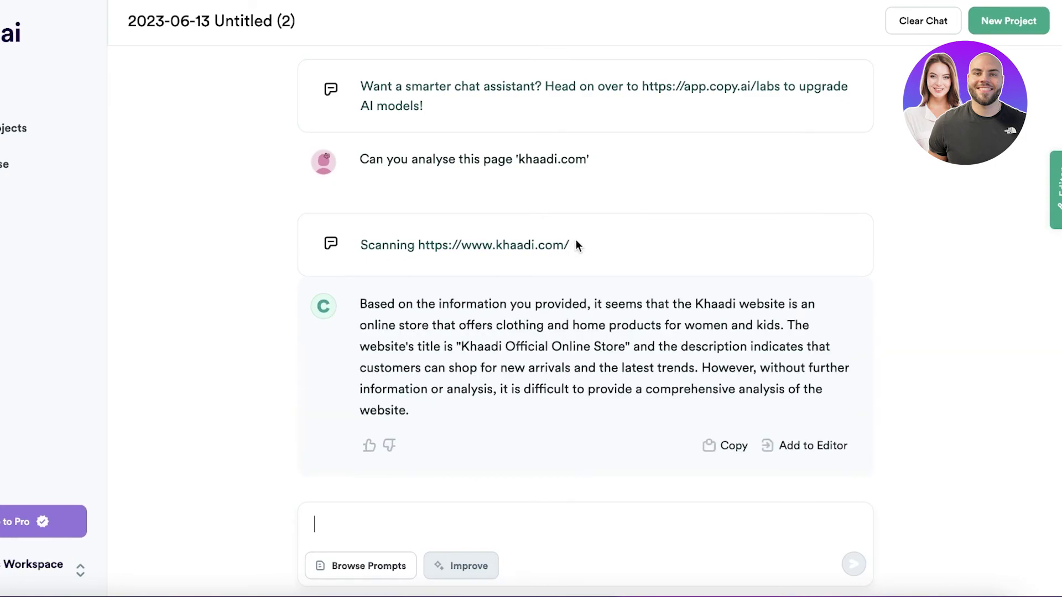
pyautogui.scroll(-1, 578, 193)
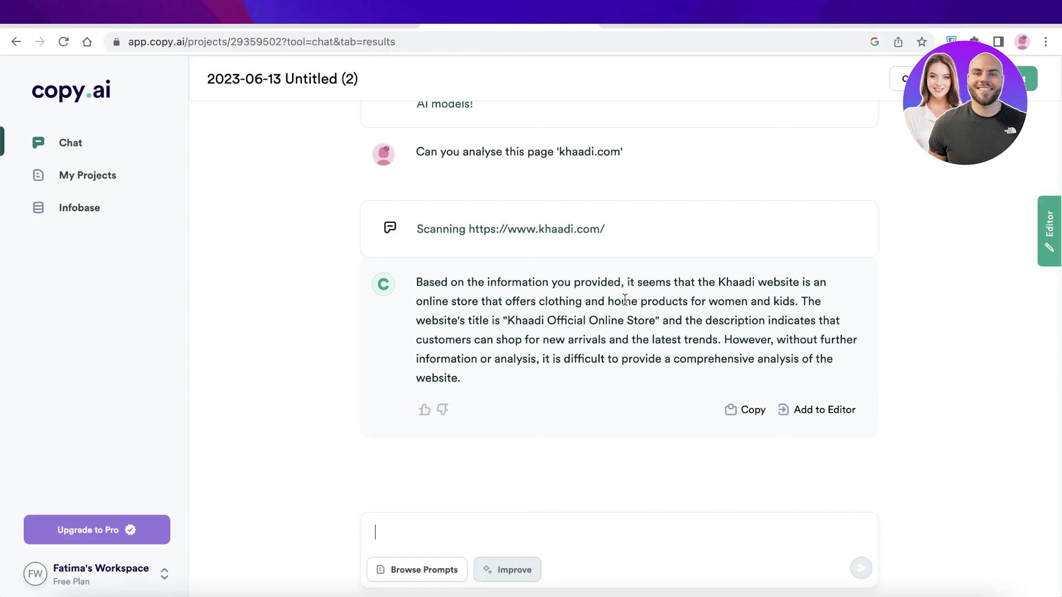
pyautogui.click(90, 88)
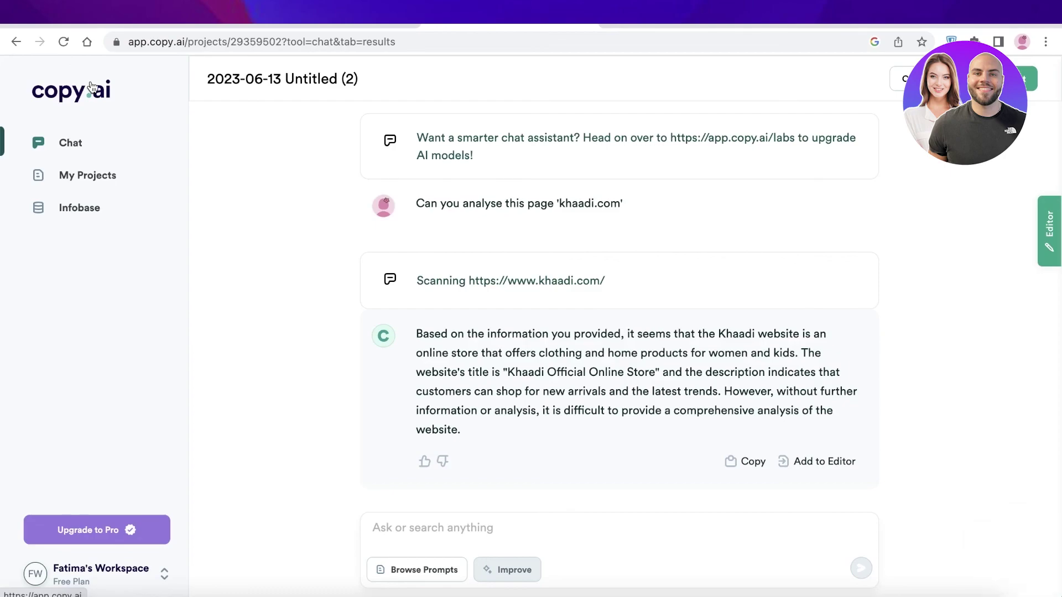